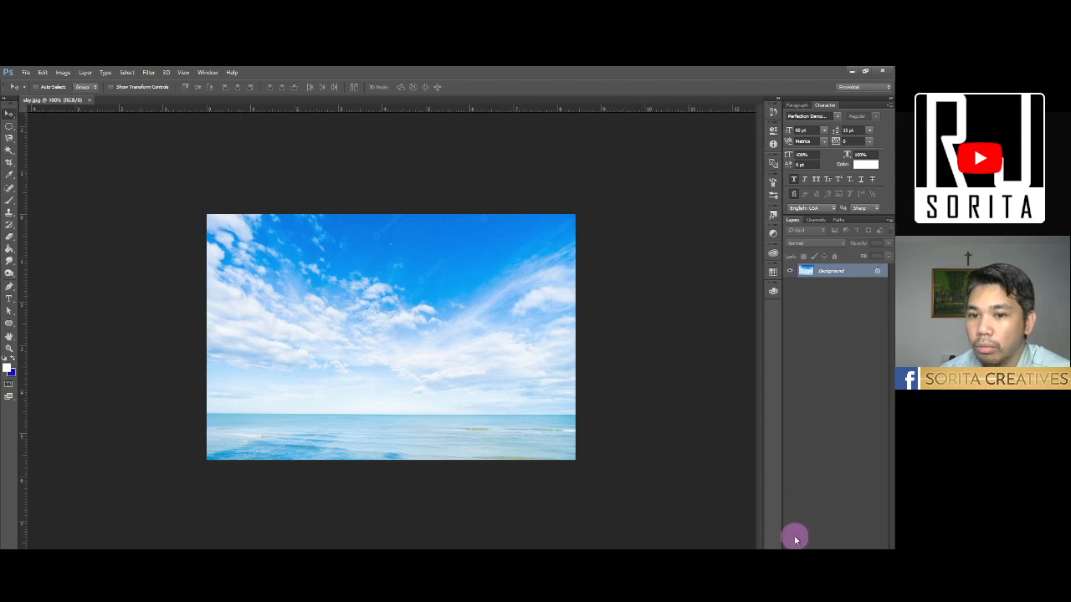
- Restore the Photoshop window from full screen and resize it to fit entirely over the Demonstration slide
double_click(586, 74)
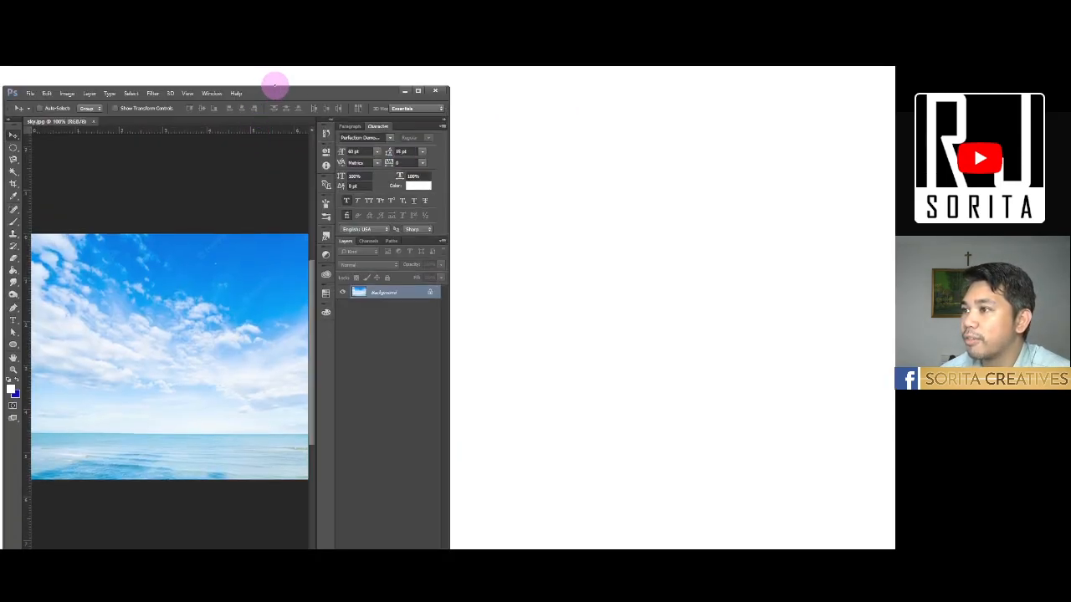
key("alt+Tab")
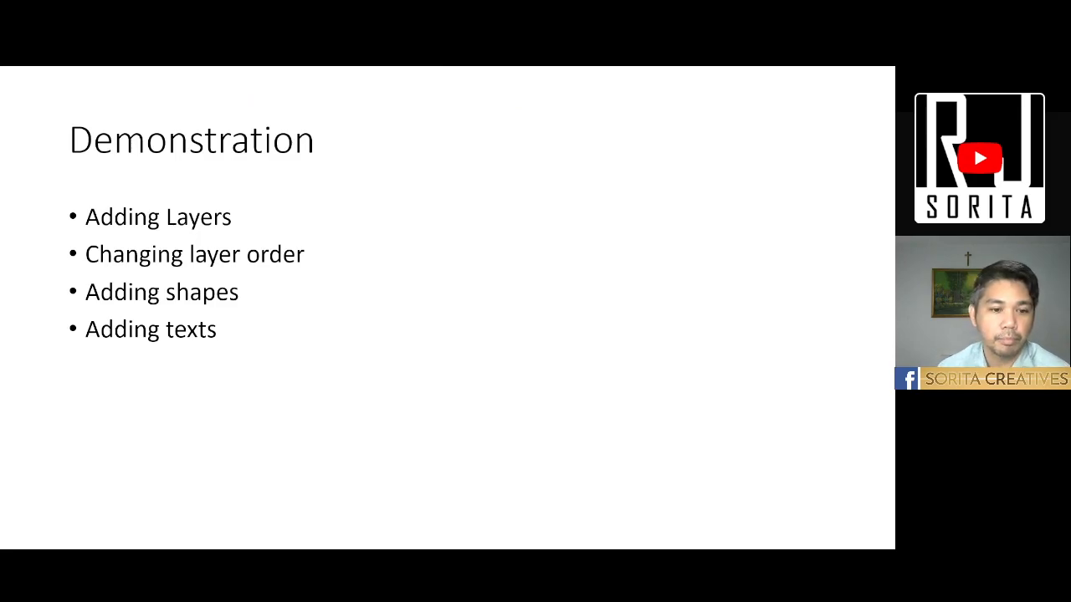
key("alt+Tab")
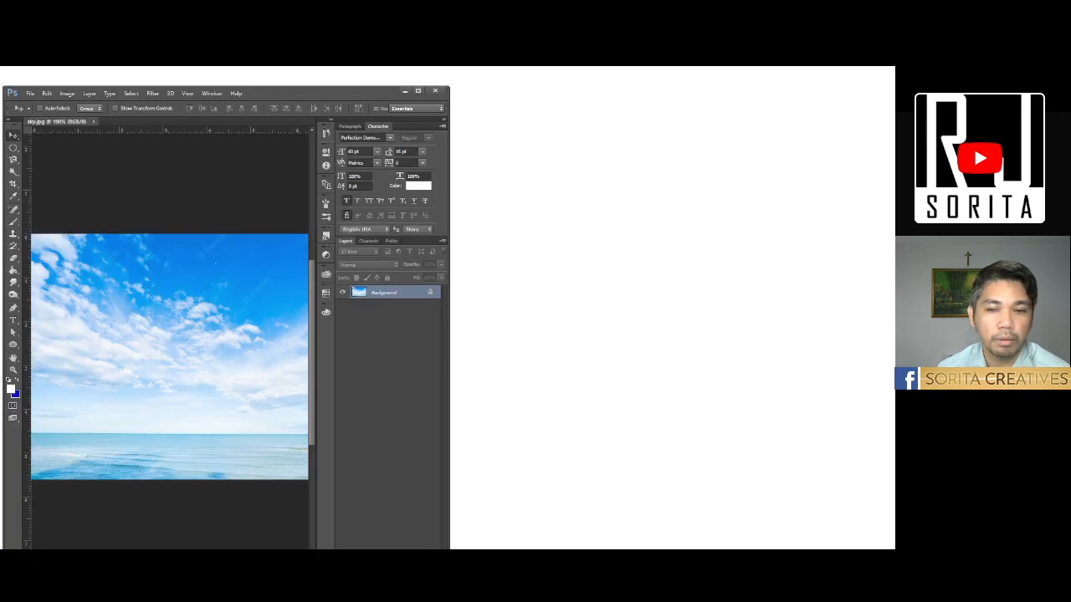
left_click(239, 92)
left_click_drag(298, 96, 320, 85)
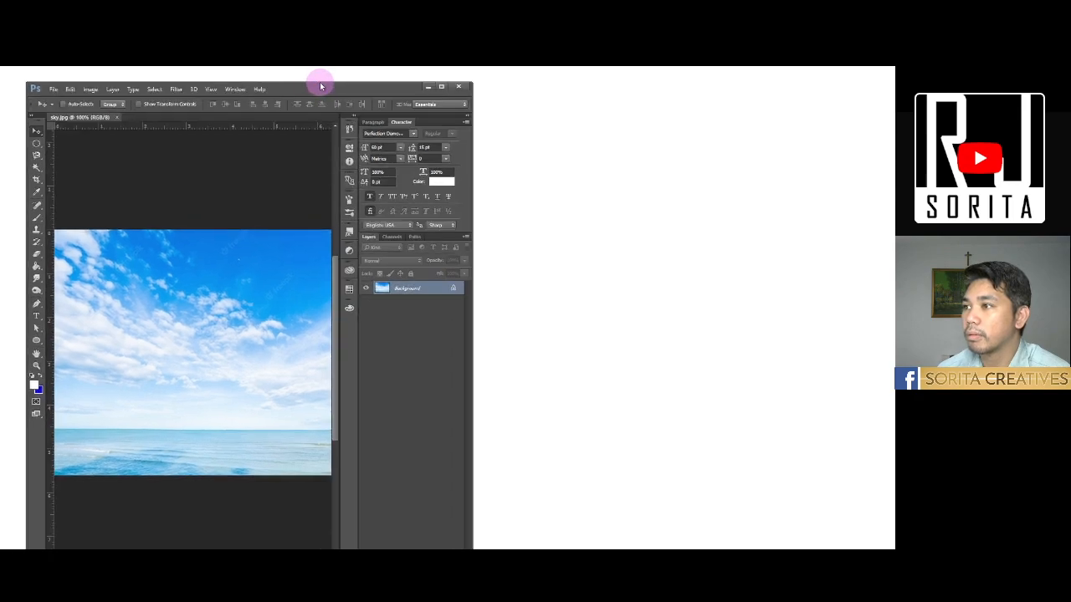
left_click_drag(473, 295, 470, 294)
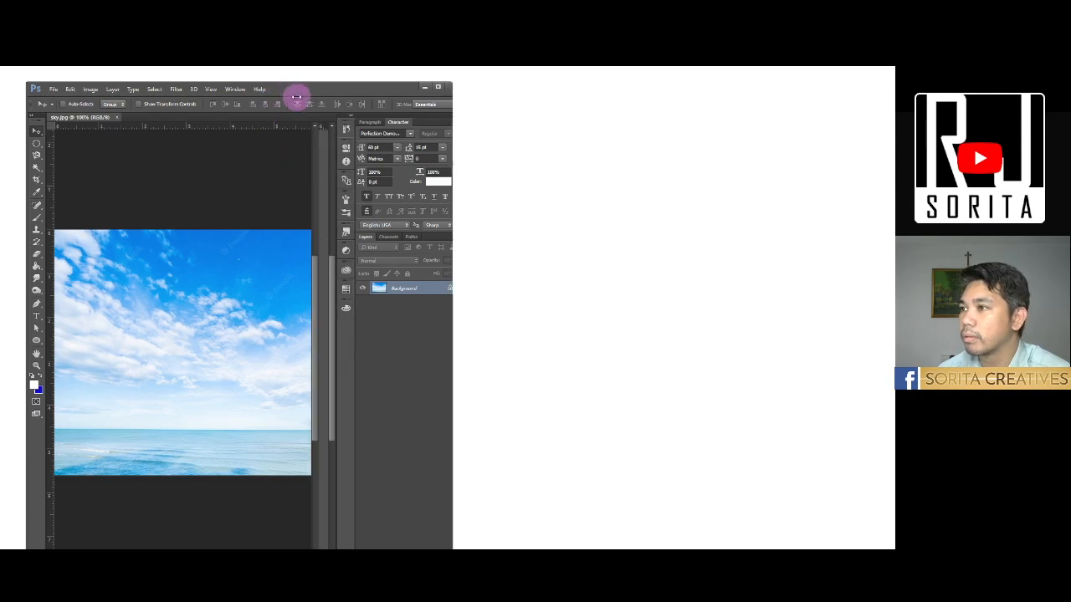
left_click_drag(295, 87, 298, 98)
left_click_drag(29, 93, 76, 177)
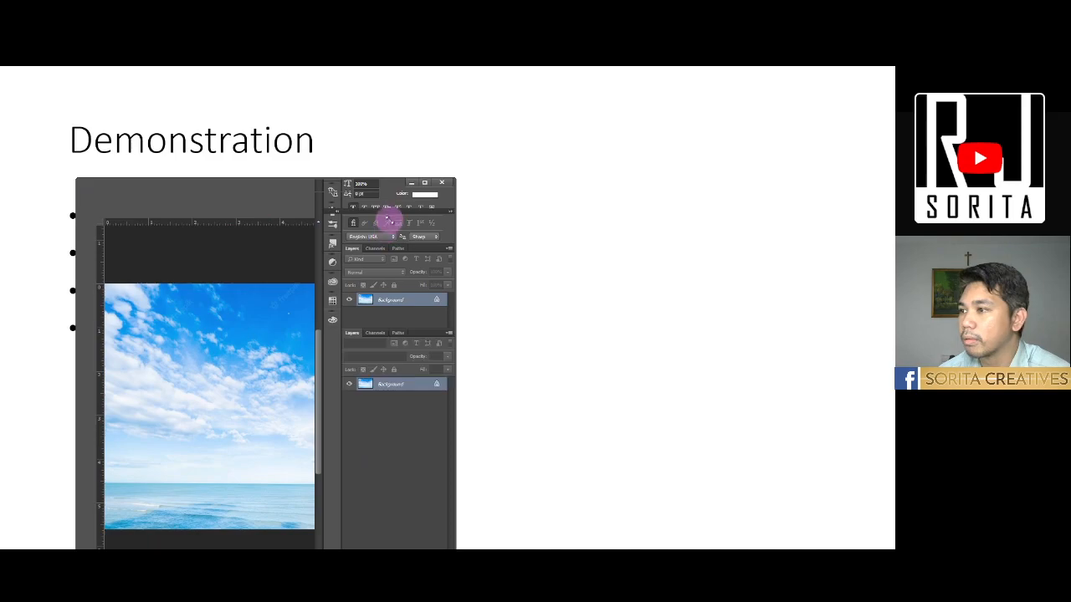
left_click_drag(357, 184, 363, 112)
left_click_drag(463, 356, 708, 368)
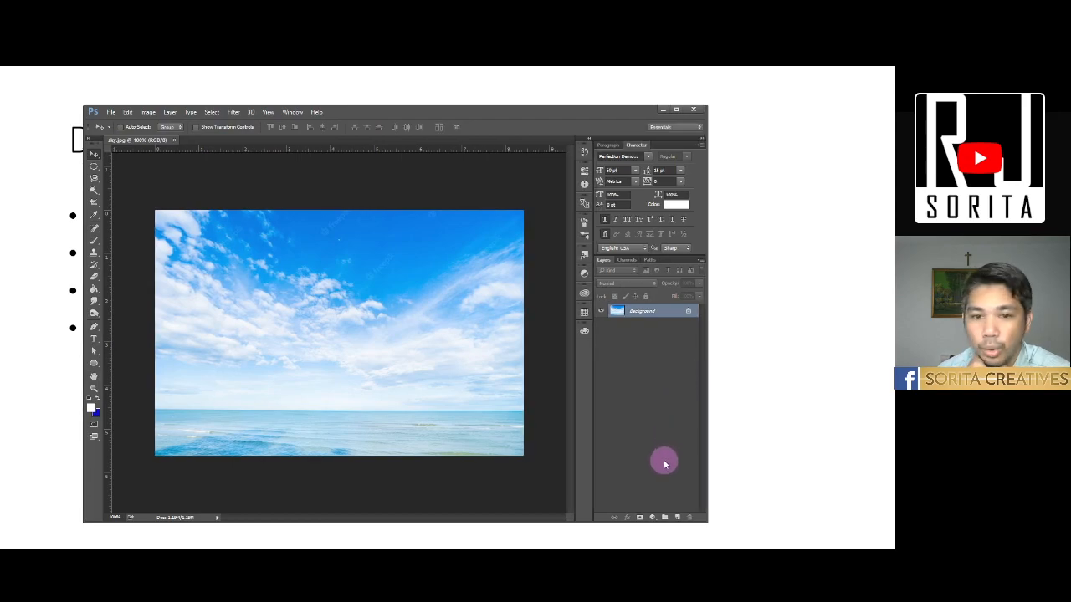
- Add a new layer above the sky background and paint a freehand black scribble on it with the Brush tool
left_click(679, 519)
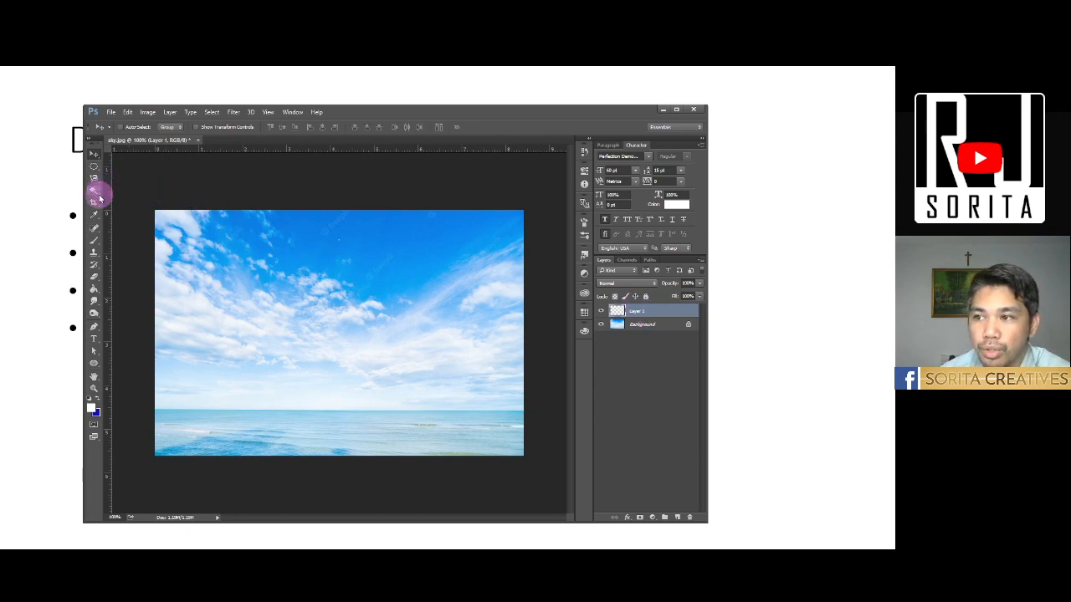
left_click(95, 240)
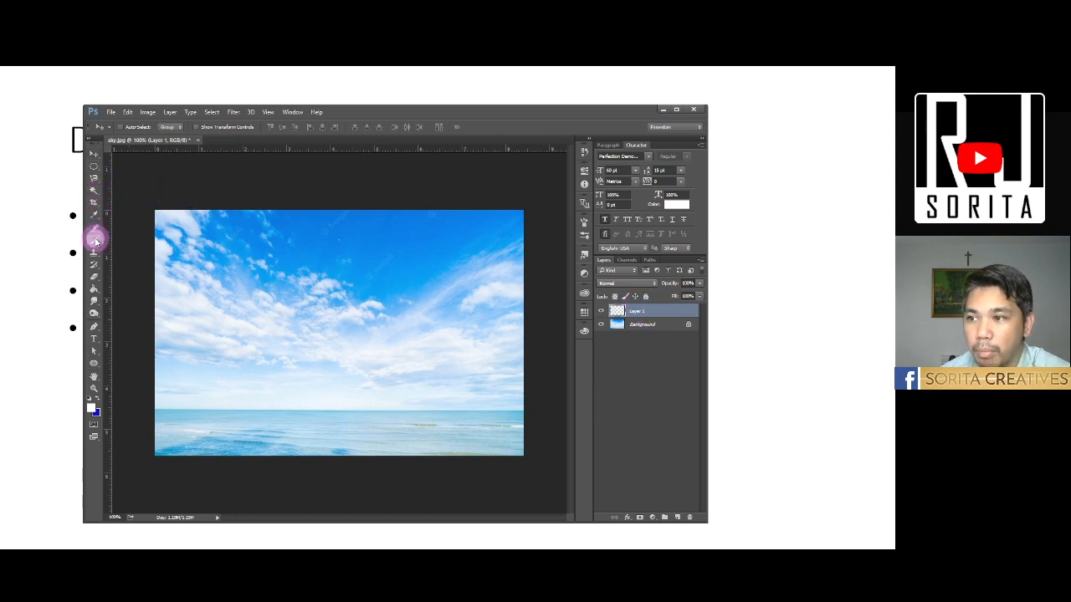
left_click(92, 410)
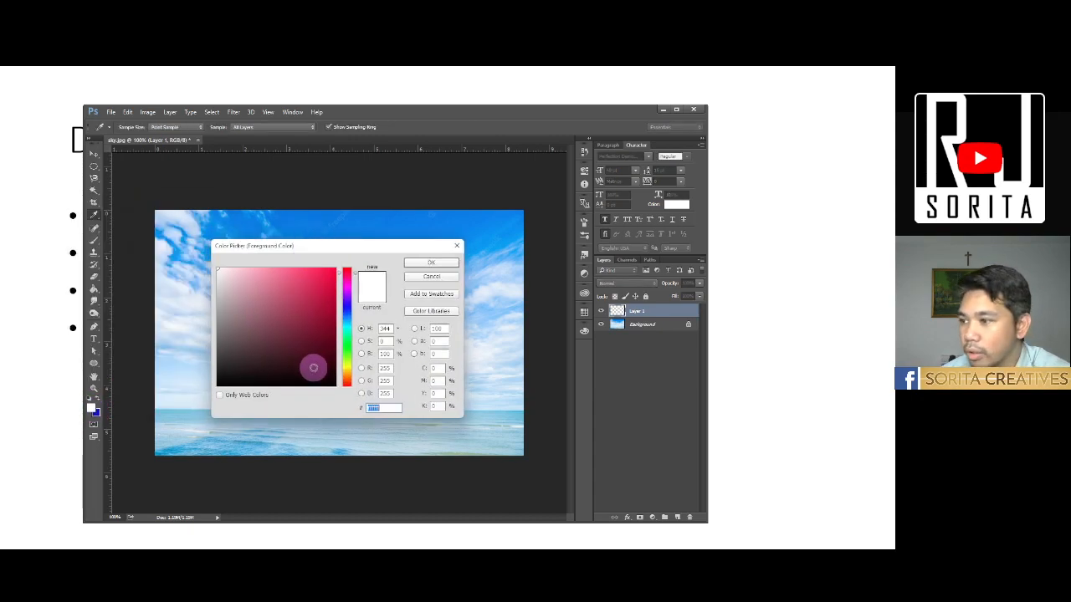
left_click(430, 260)
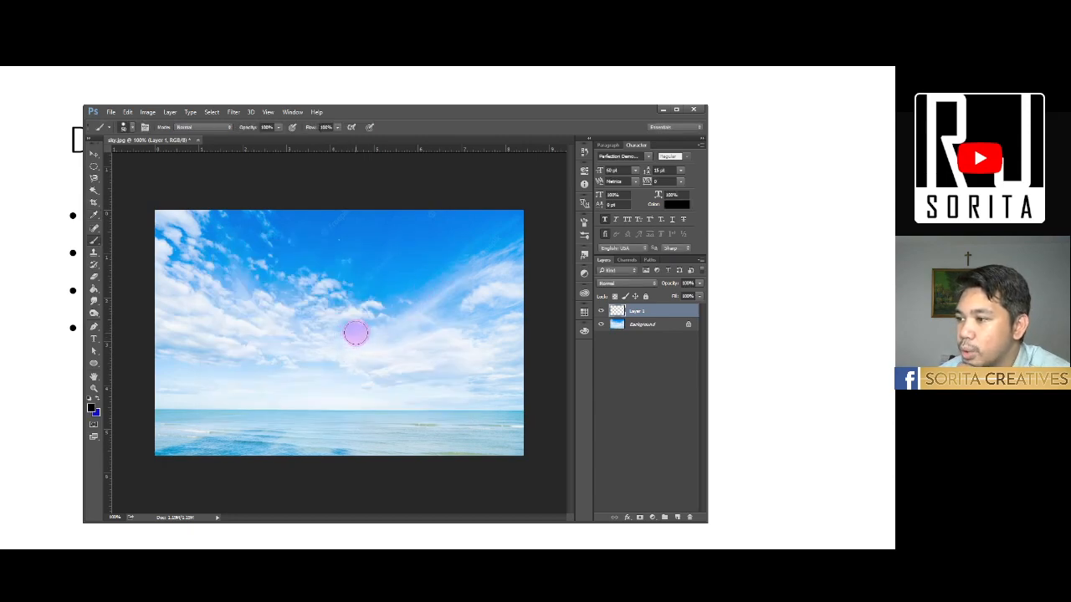
mouse_move(366, 315)
left_mouse_down()
mouse_move(407, 315)
mouse_move(311, 263)
mouse_move(302, 380)
left_mouse_up()
mouse_move(242, 403)
left_mouse_down()
mouse_move(393, 304)
mouse_move(333, 263)
mouse_move(412, 347)
mouse_move(376, 410)
mouse_move(497, 302)
mouse_move(456, 245)
left_mouse_up()
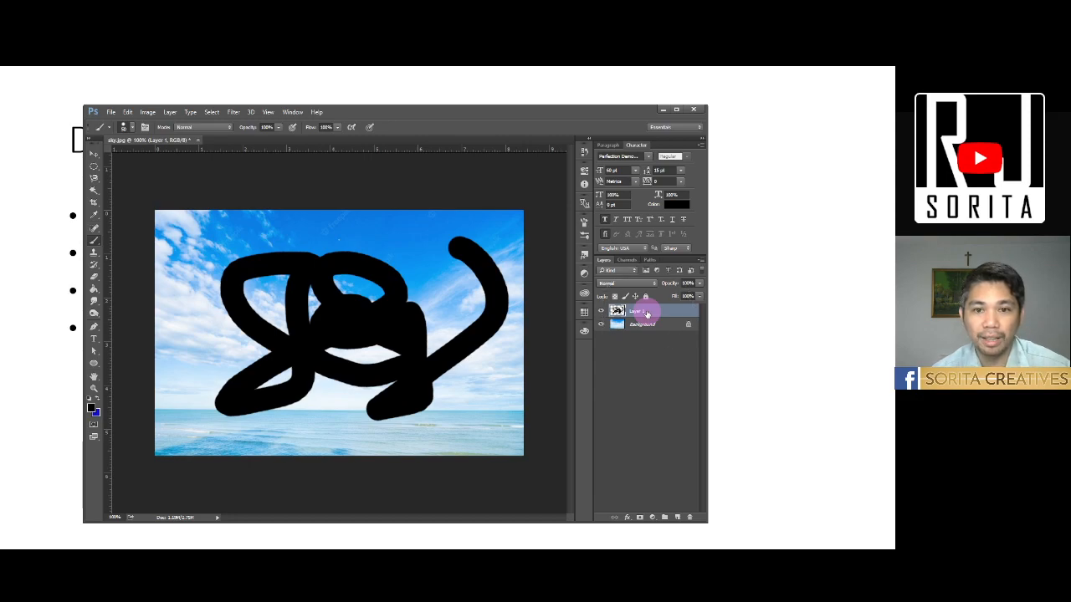
- Hide and show the black scribble layer to demonstrate visibility, and delete that layer
left_click(601, 312)
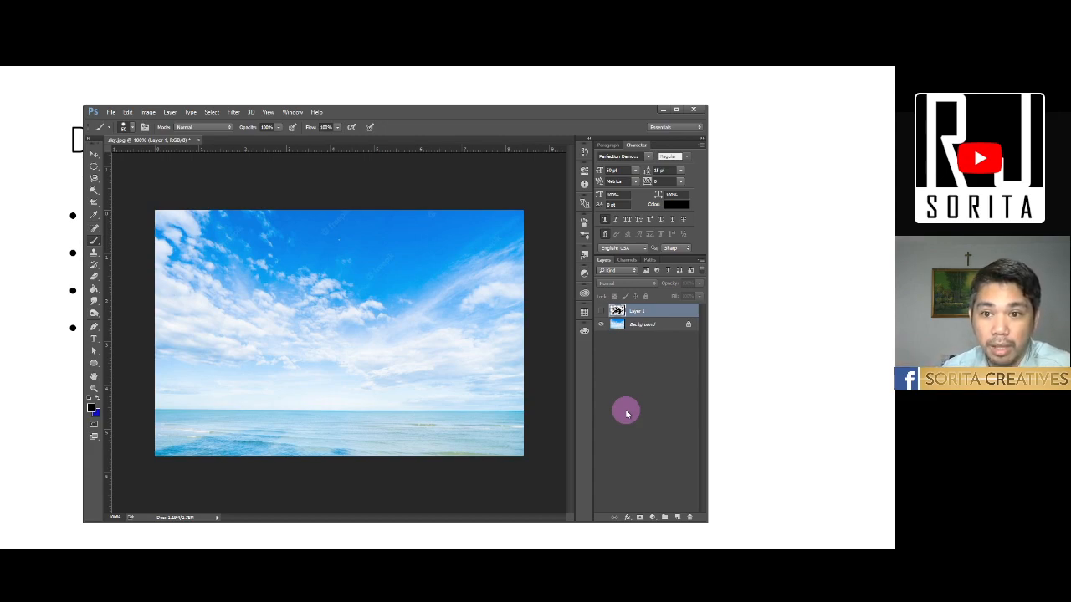
left_click(602, 312)
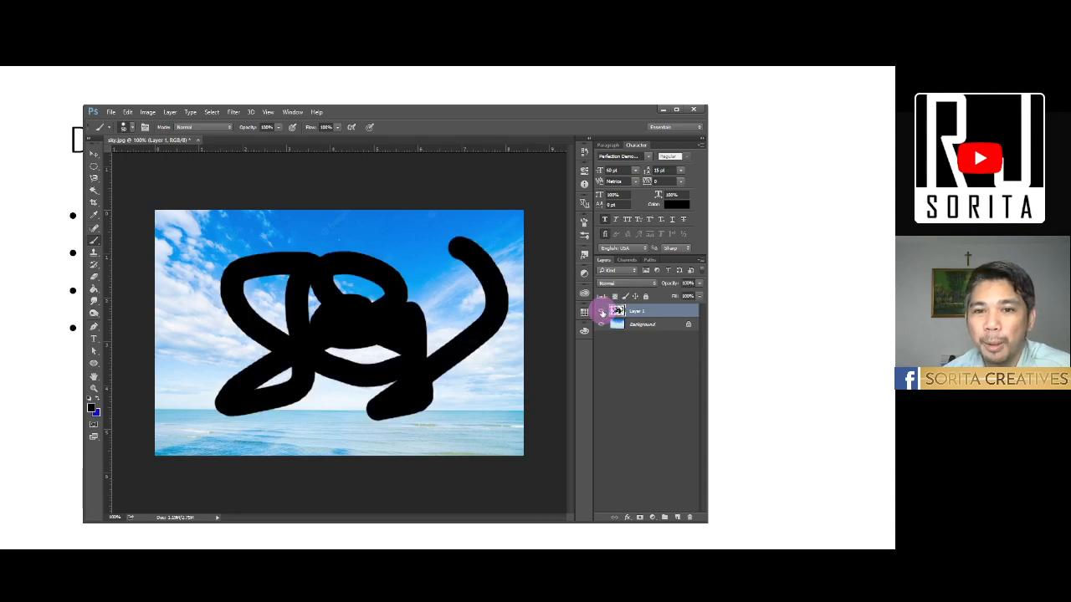
right_click(652, 314)
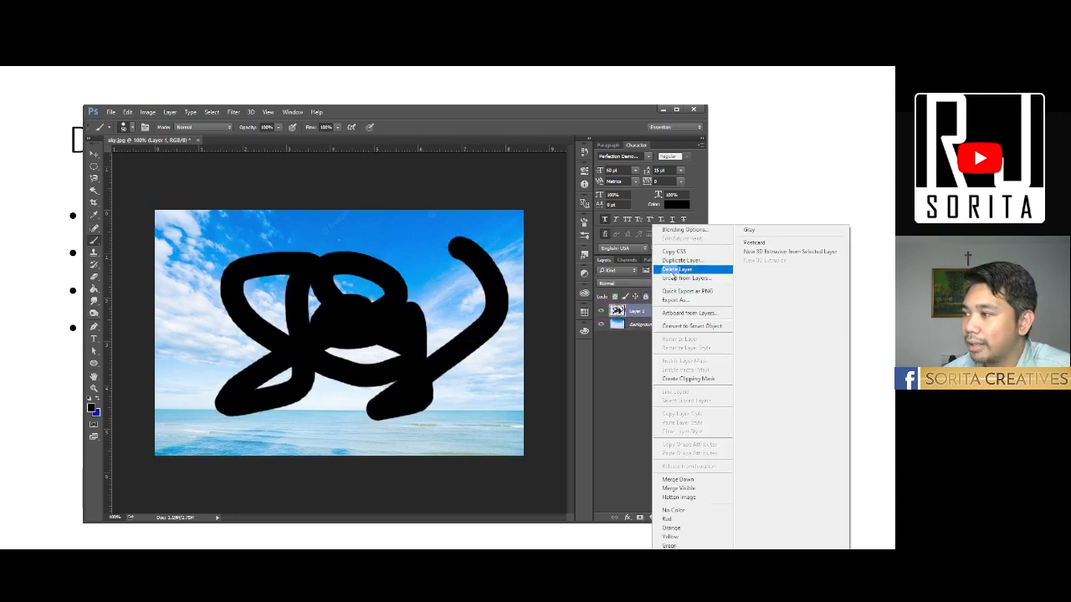
left_click(674, 271)
left_click(194, 264)
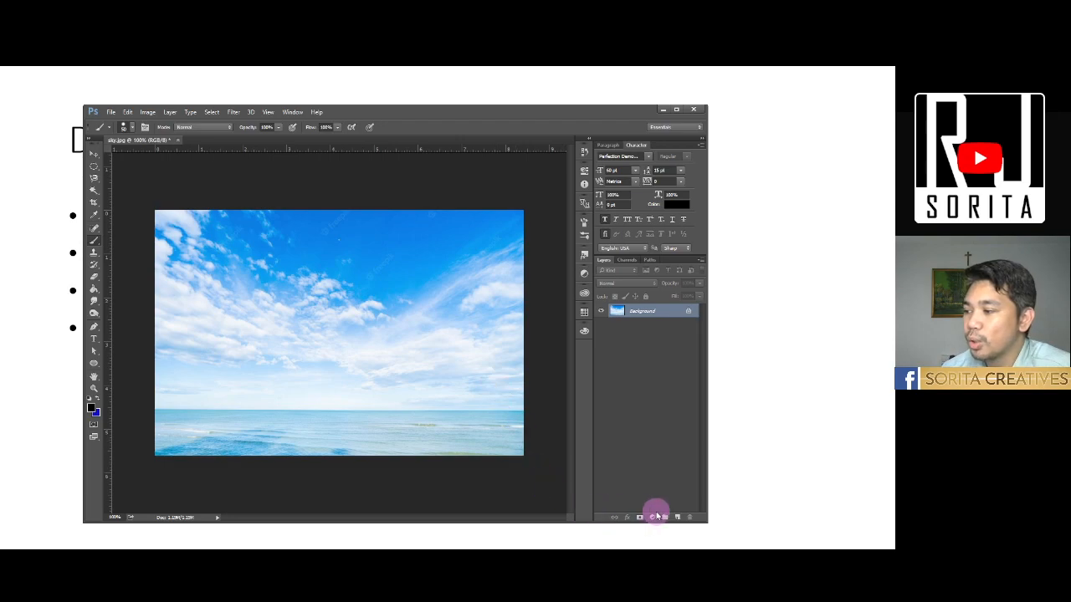
- Add an empty layer and place the dove image onto it in the centre of the sky picture
left_click(677, 517)
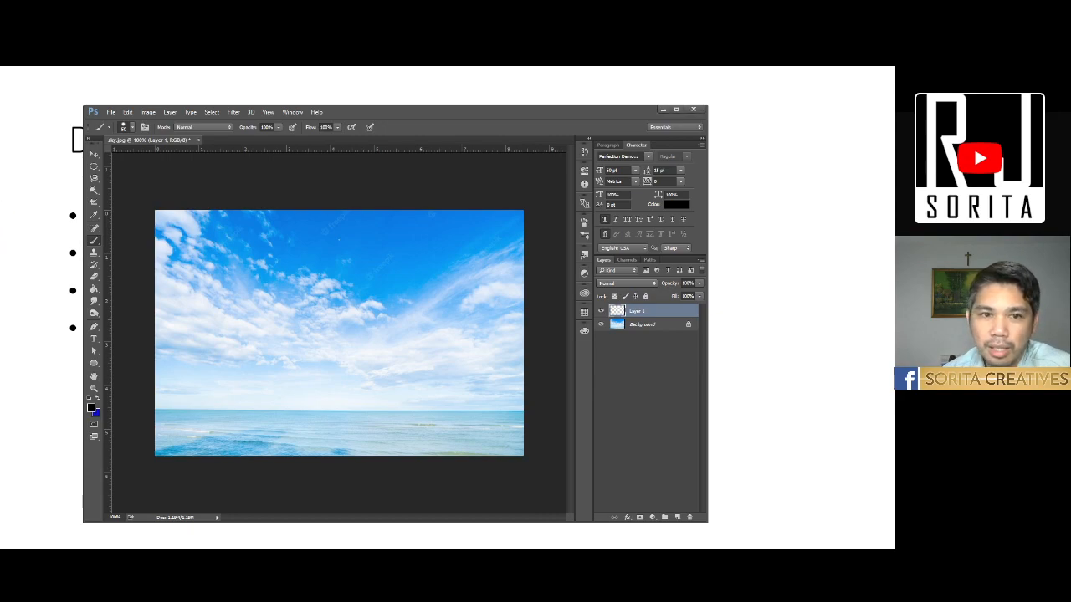
left_click_drag(2, 354, 313, 356)
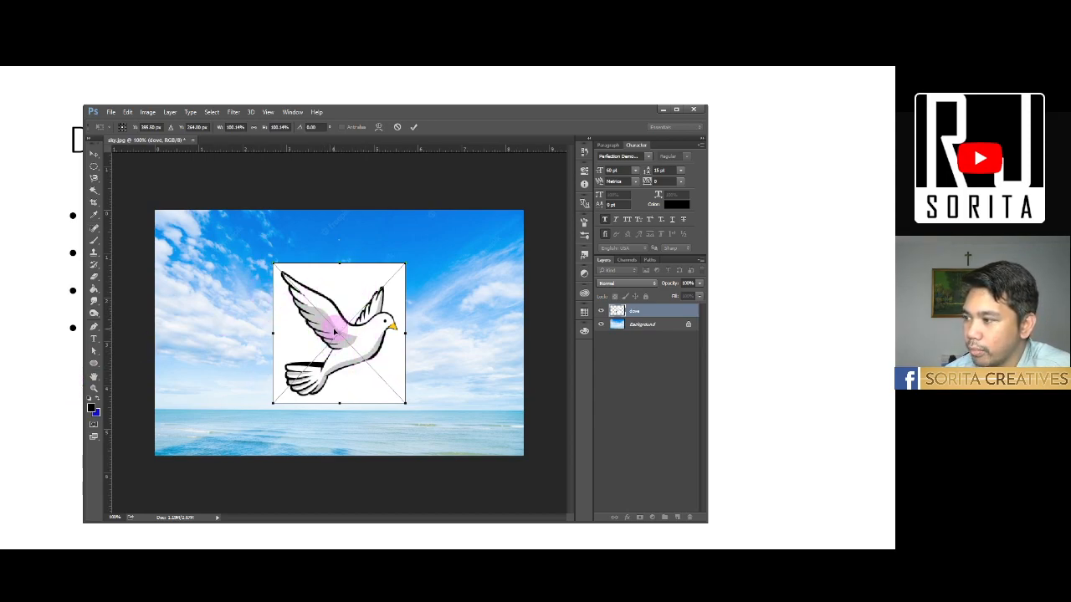
key("Return")
key("b")
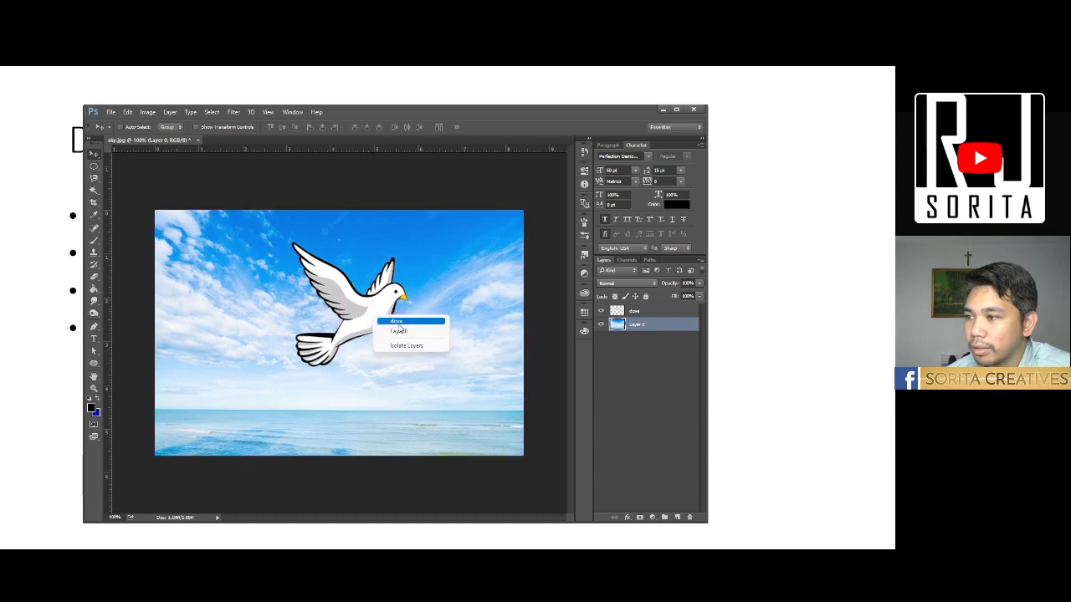
- Scale the dove layer to about half its size and move it to the upper-left area of the sky
left_click_drag(375, 351, 376, 350)
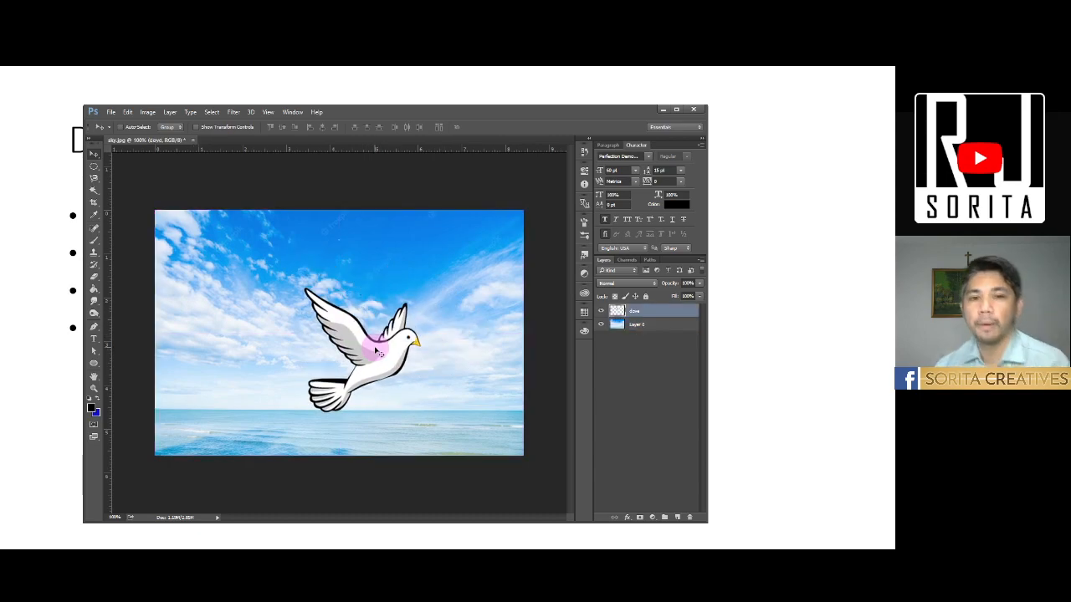
key("ctrl+t")
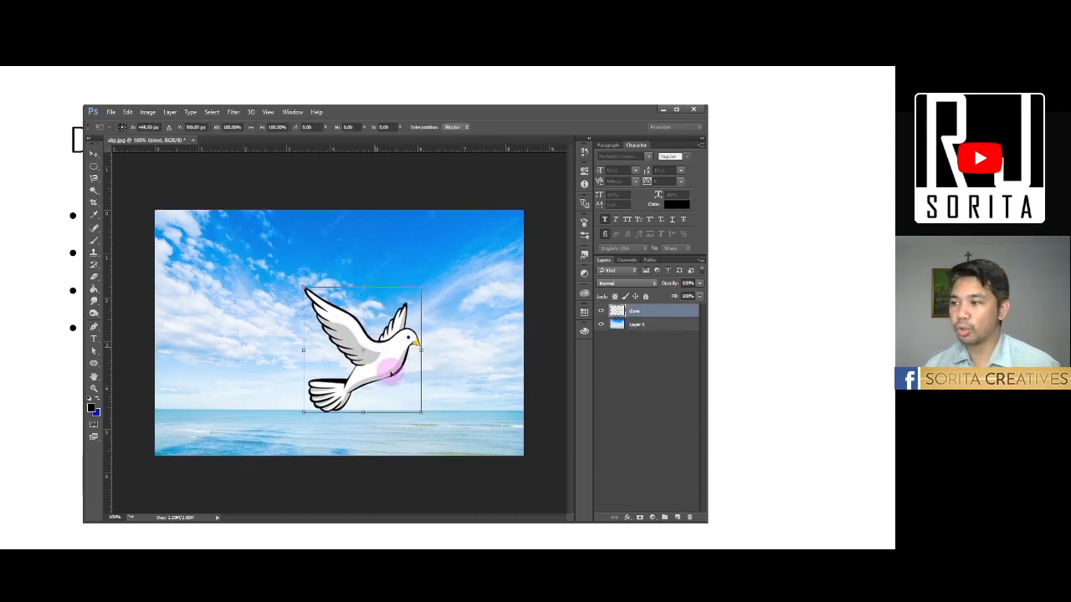
left_click_drag(420, 413, 362, 355)
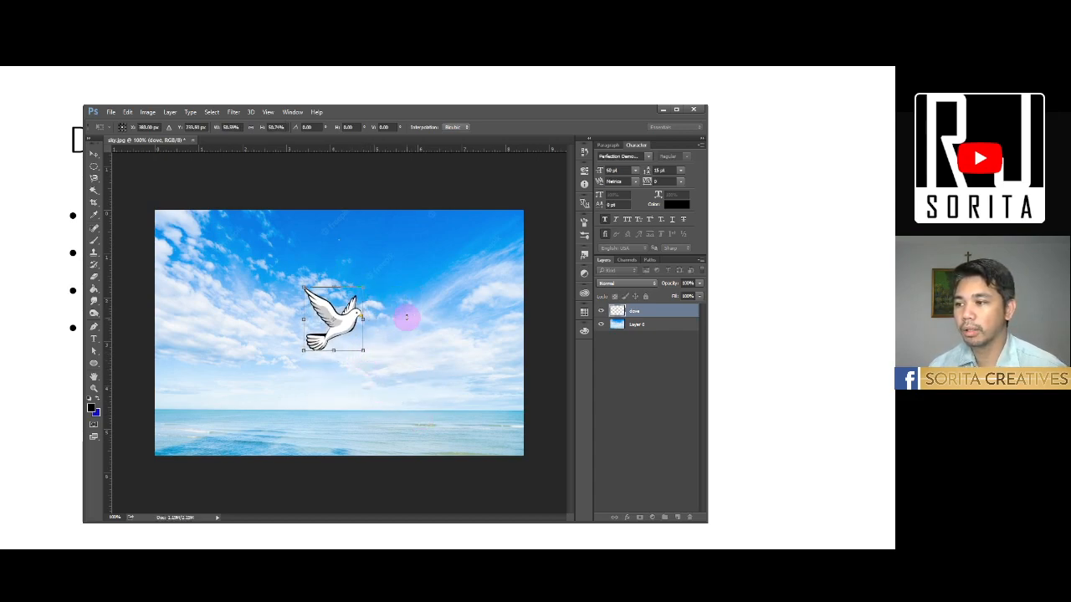
left_click_drag(384, 316, 249, 278)
key("Return")
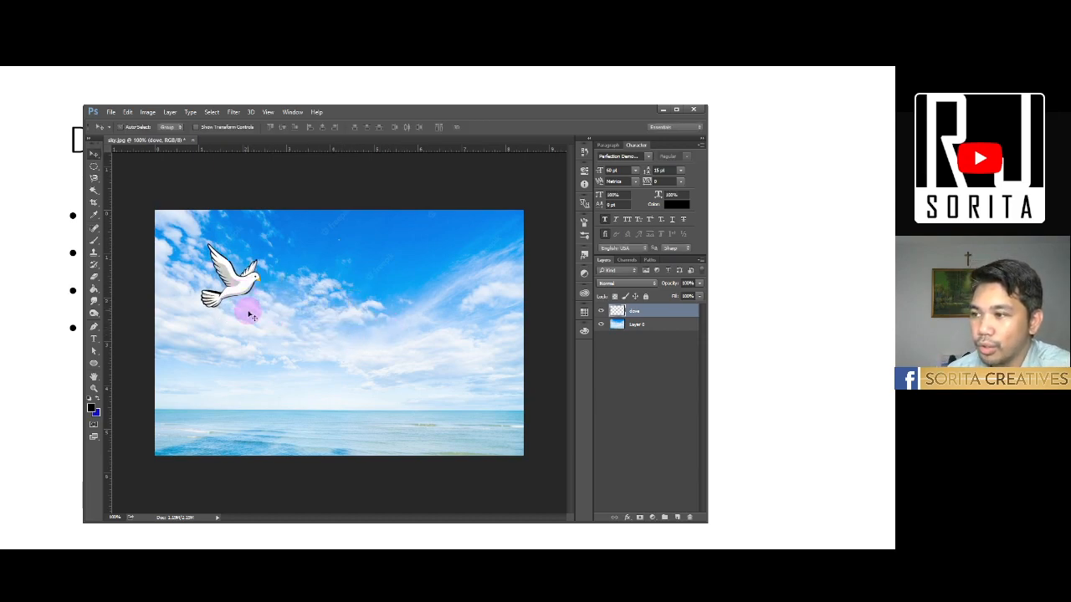
- Add a new layer and draw a rectangle shape about 268 by 181 px in the sky beside the dove
left_click(677, 517)
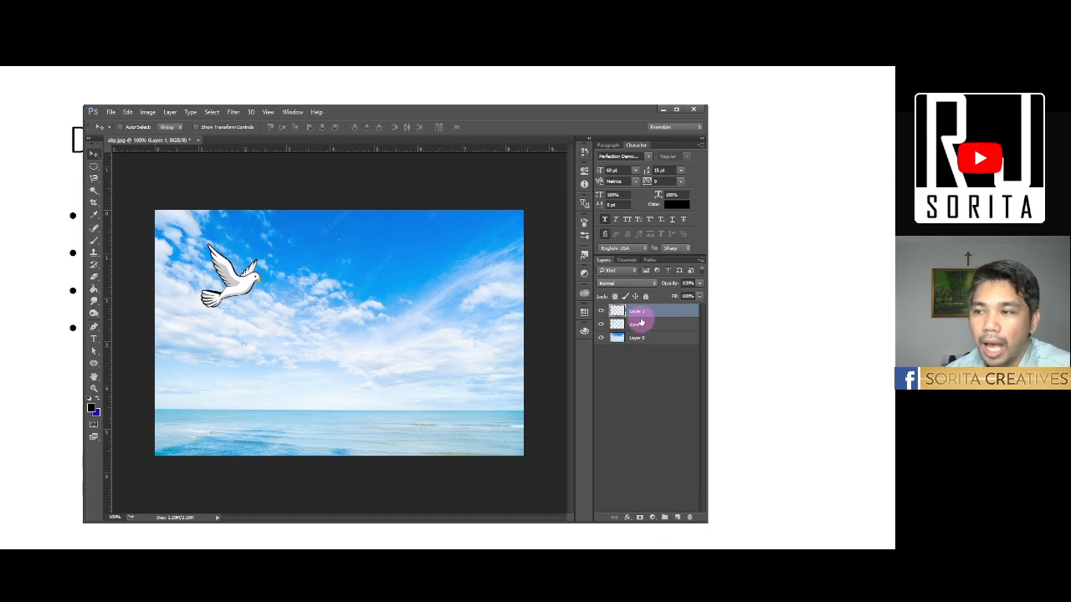
left_click_drag(388, 112, 425, 133)
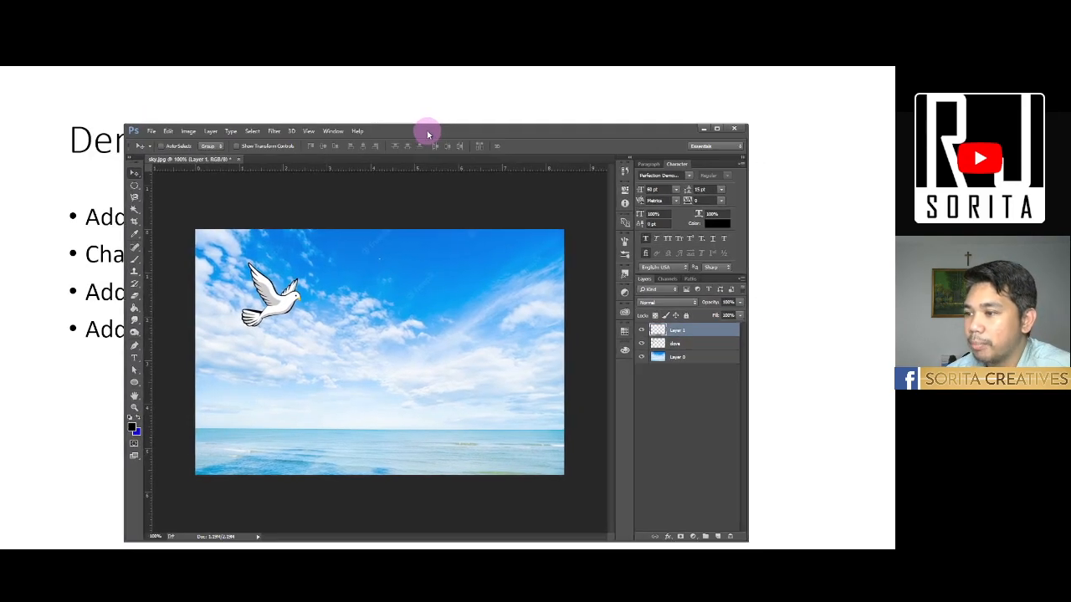
left_click(134, 386)
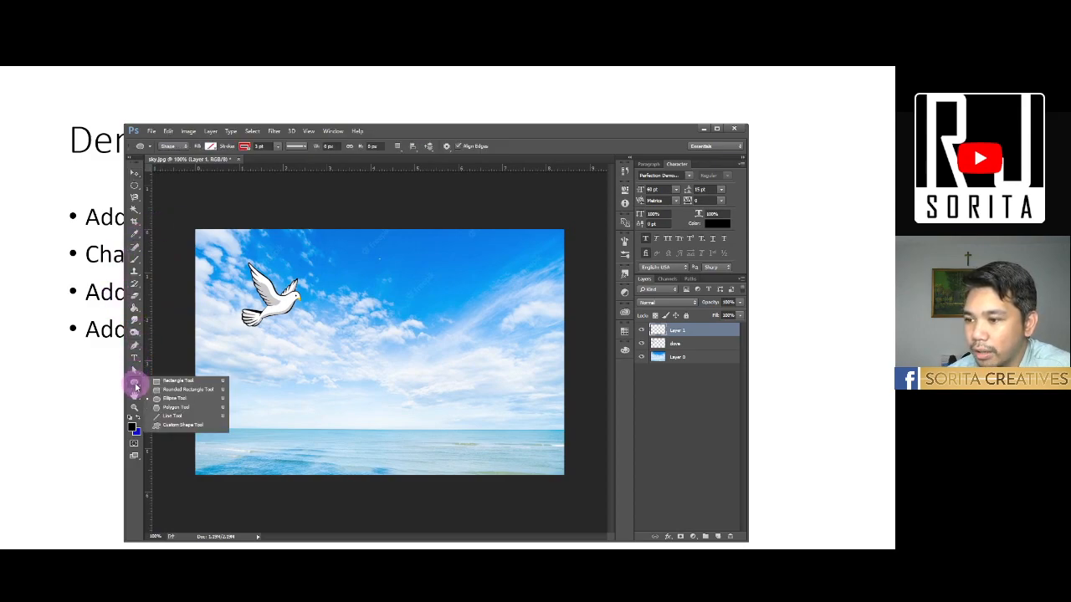
left_click(189, 382)
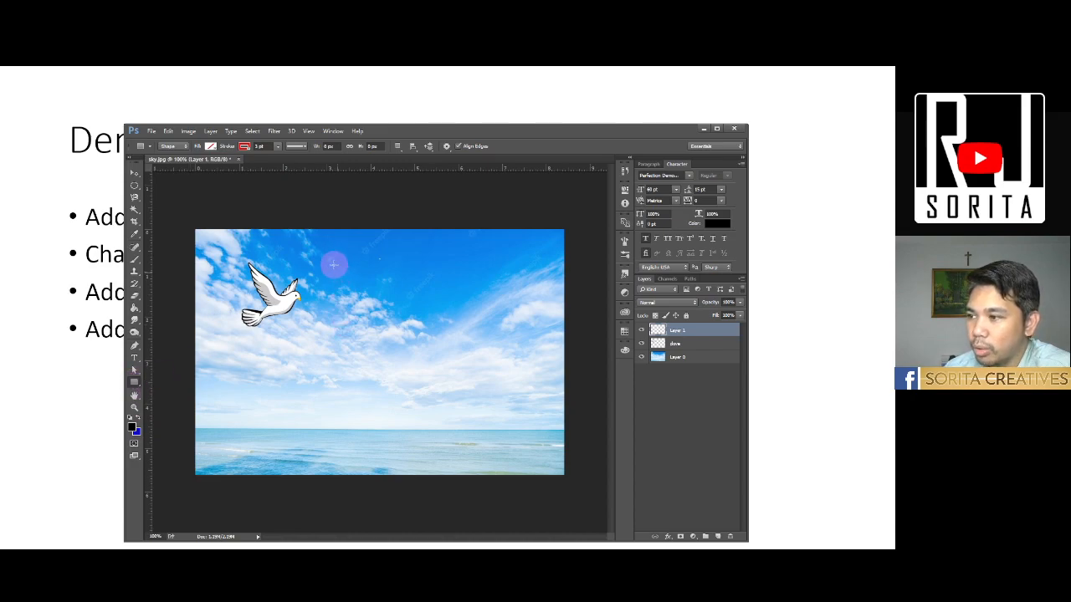
left_click_drag(330, 259, 453, 341)
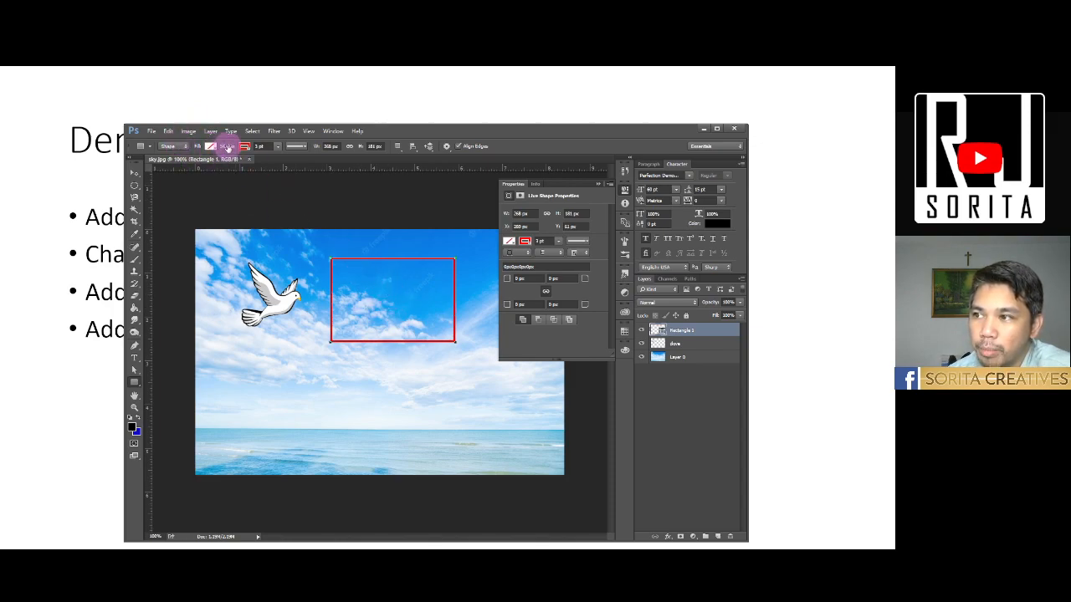
- Give the rectangle a solid blue fill and set its stroke to no color
left_click(213, 147)
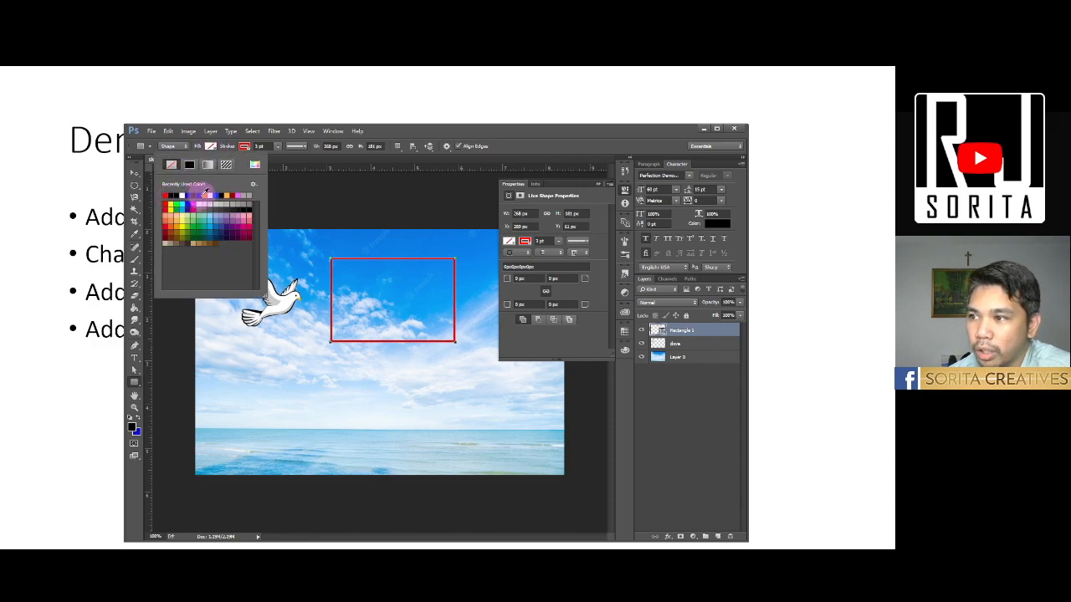
left_click(200, 195)
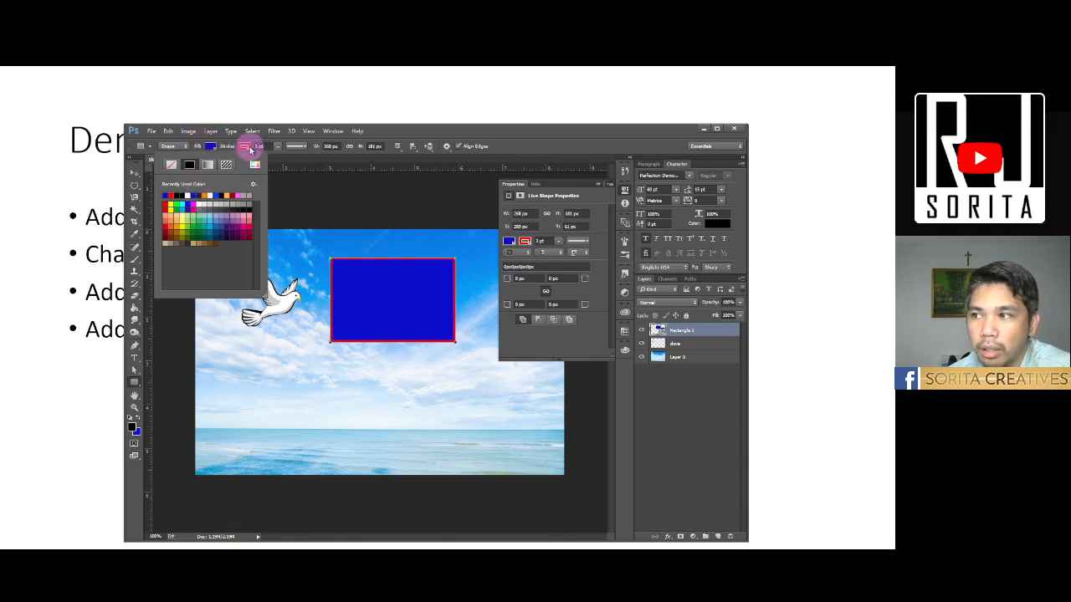
left_click(244, 147)
left_click(245, 146)
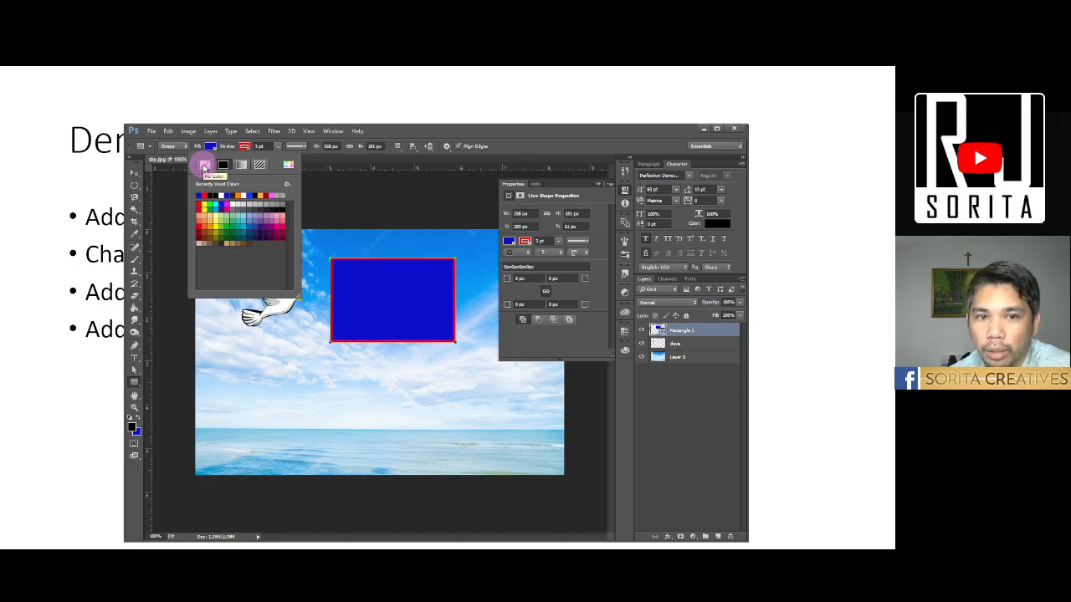
left_click(204, 166)
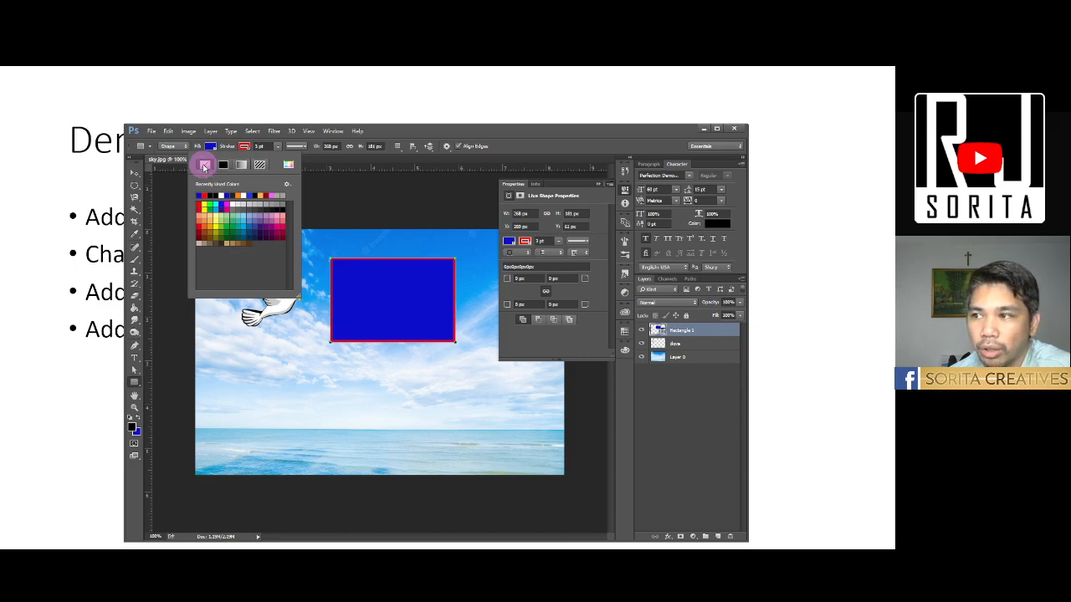
left_click(497, 153)
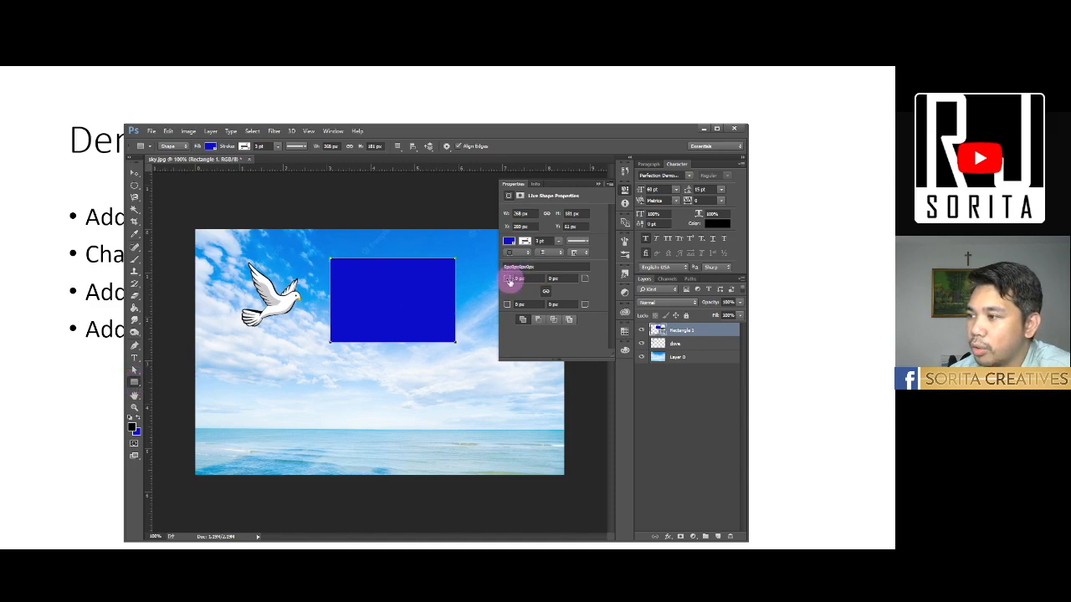
- Round all four linked corners of the blue rectangle to a radius of about 32 px
mouse_move(508, 282)
left_mouse_down()
mouse_move(526, 281)
mouse_move(508, 284)
left_mouse_up()
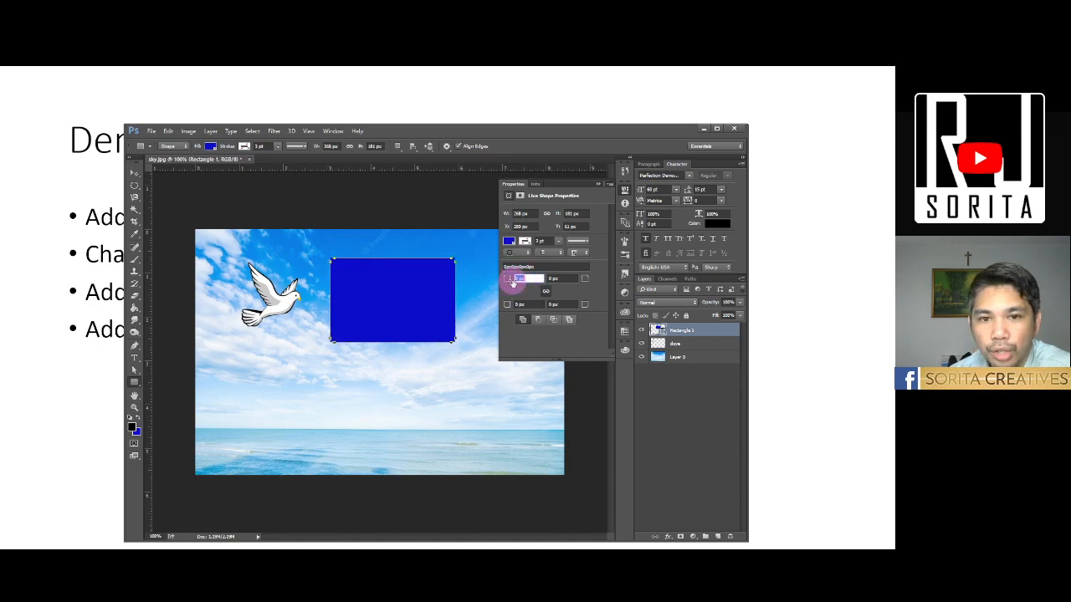
mouse_move(513, 282)
left_mouse_down()
mouse_move(524, 282)
mouse_move(521, 272)
left_mouse_up()
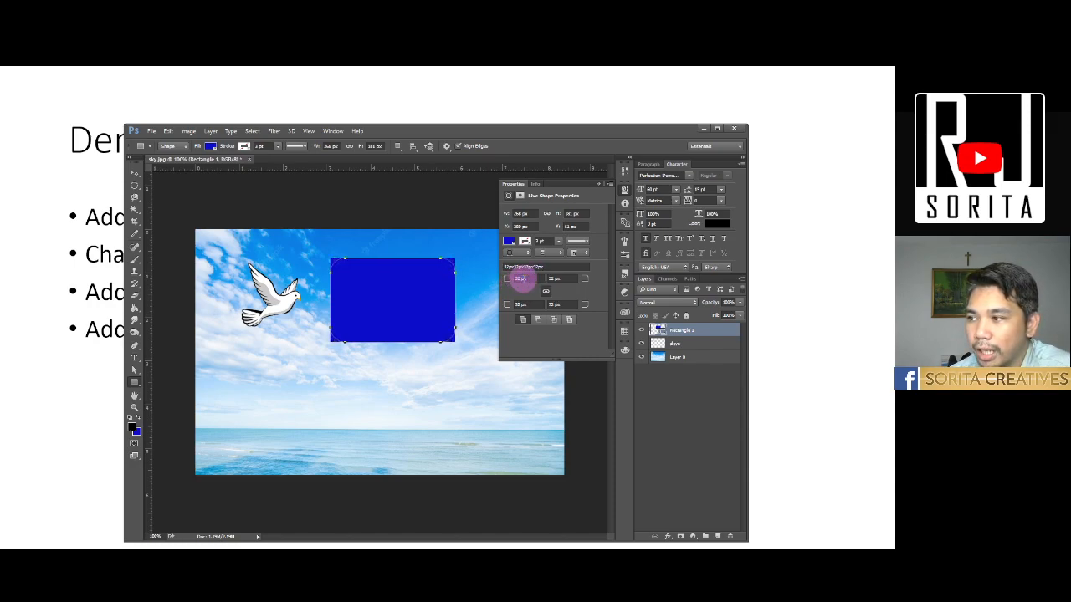
- Undo the corner rounding on the blue rectangle so its corners are square again
left_click(133, 172)
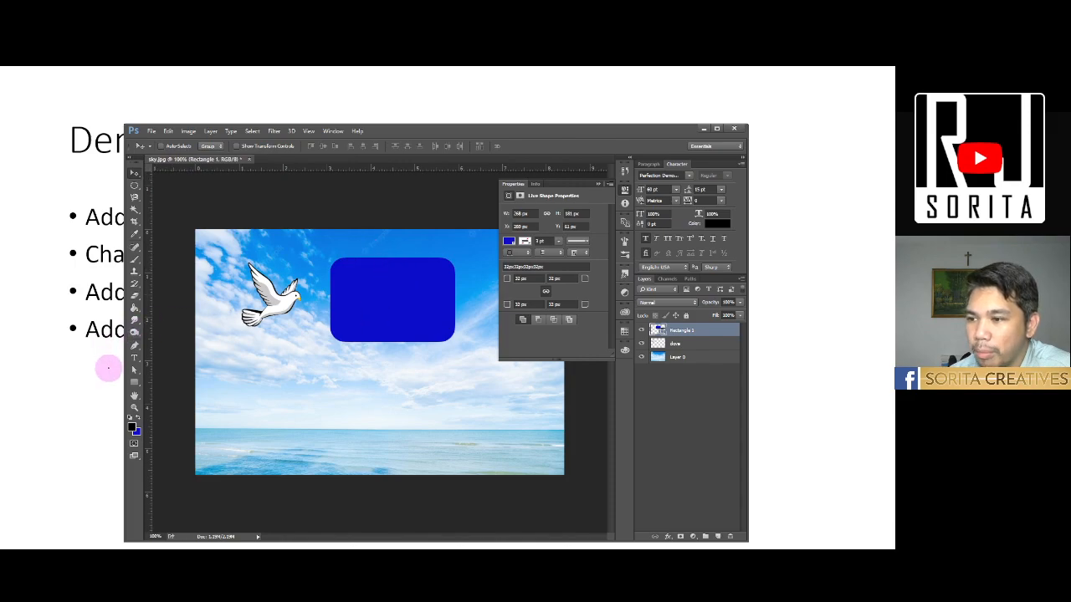
key("ctrl+z")
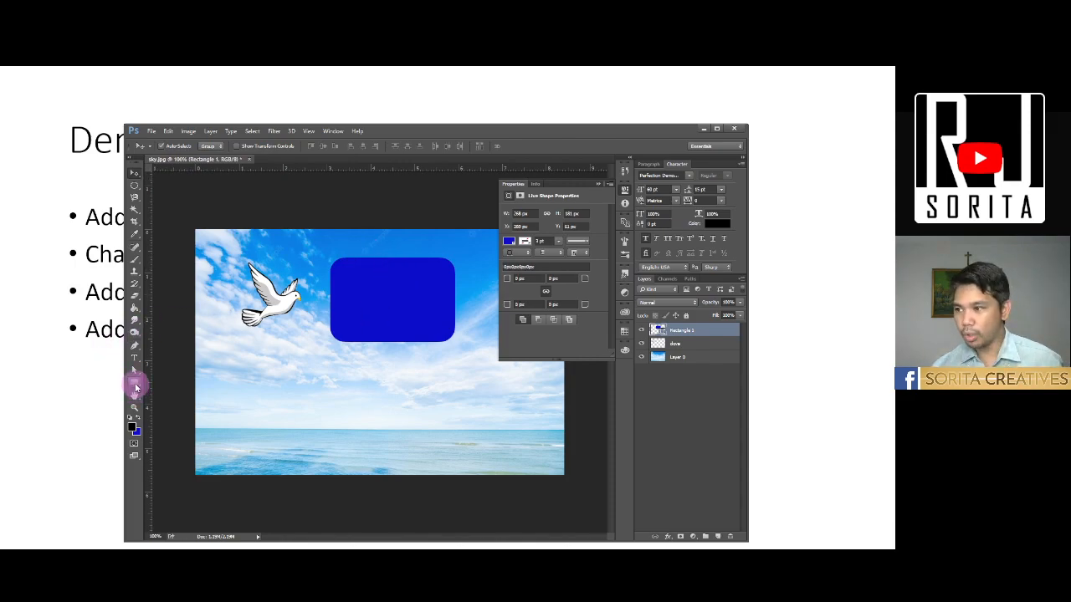
- Draw a rounded rectangle about 294 by 159 px directly below the blue rectangle
left_click(134, 384)
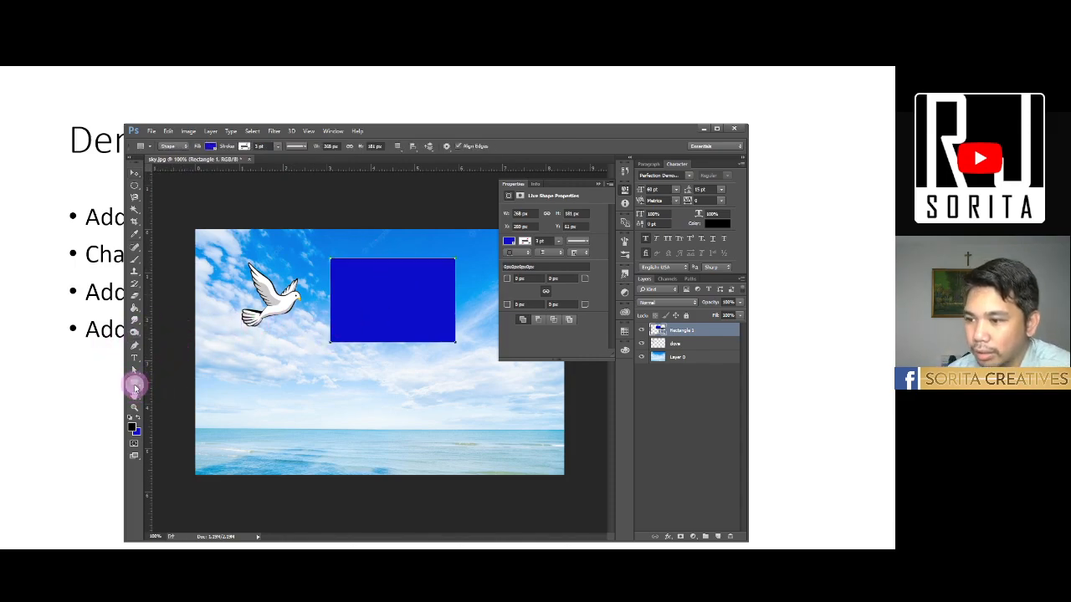
right_click(135, 385)
left_click(170, 391)
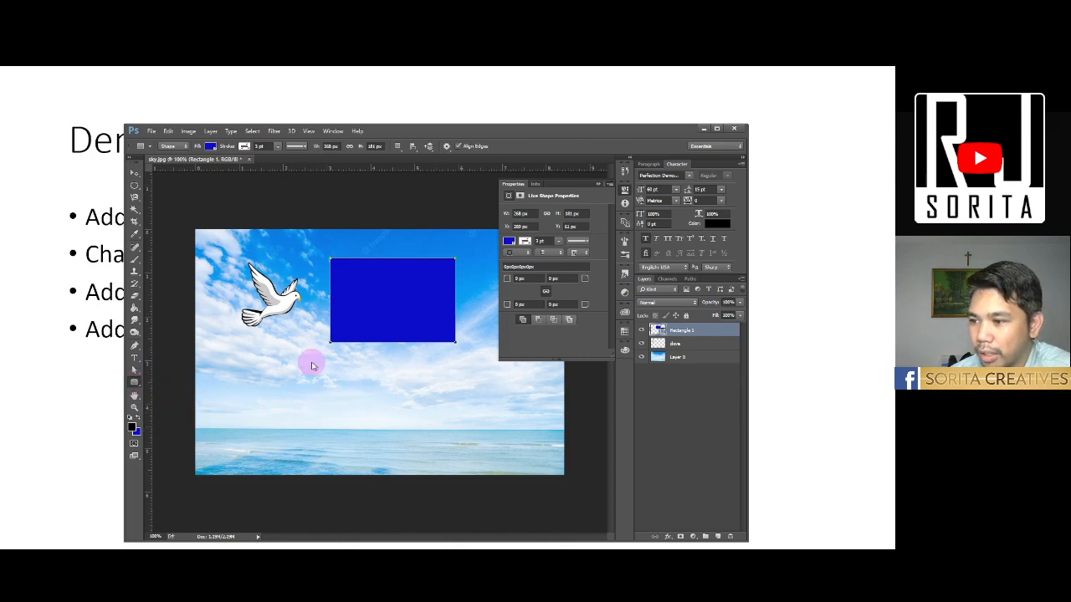
left_click(135, 385)
right_click(135, 385)
left_click(186, 389)
left_click_drag(330, 357, 466, 430)
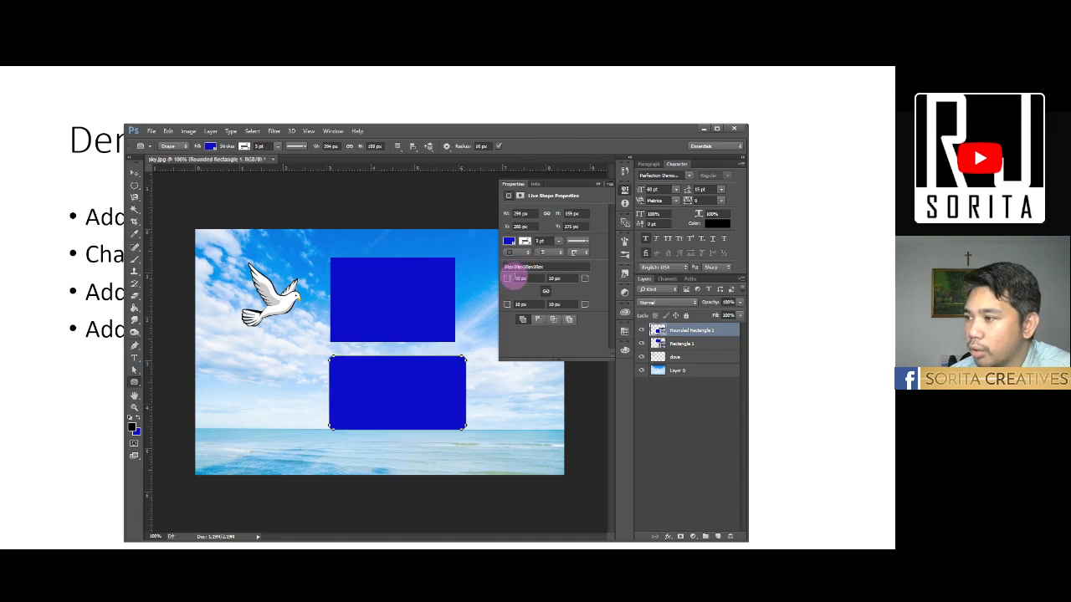
- Set all four linked corner radii of the rounded rectangle to about 33 px and fill it with orange
left_click(516, 279)
type("30")
key("Return")
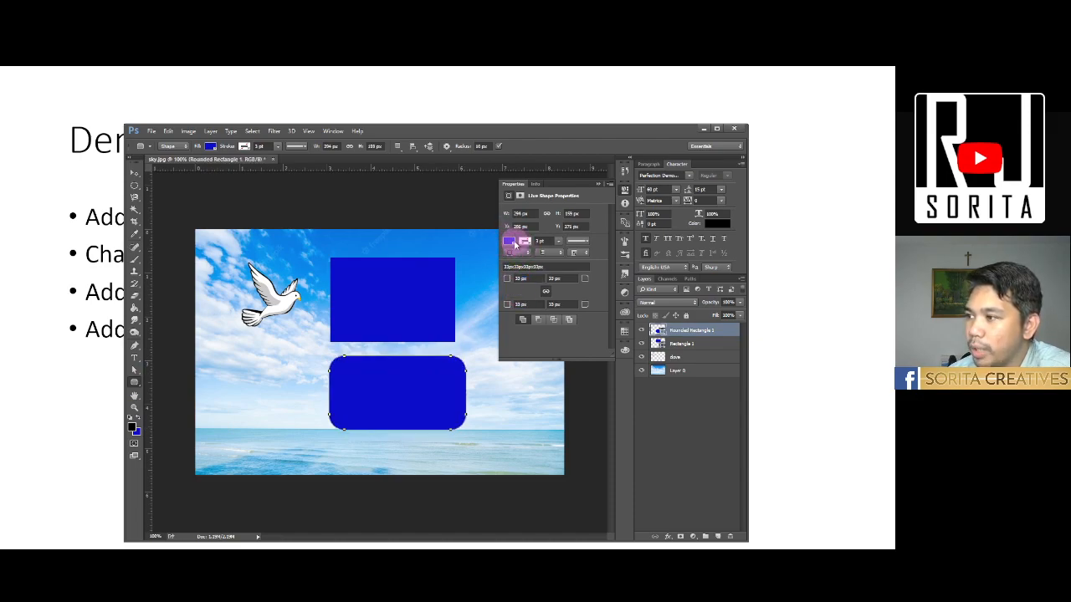
left_click(507, 241)
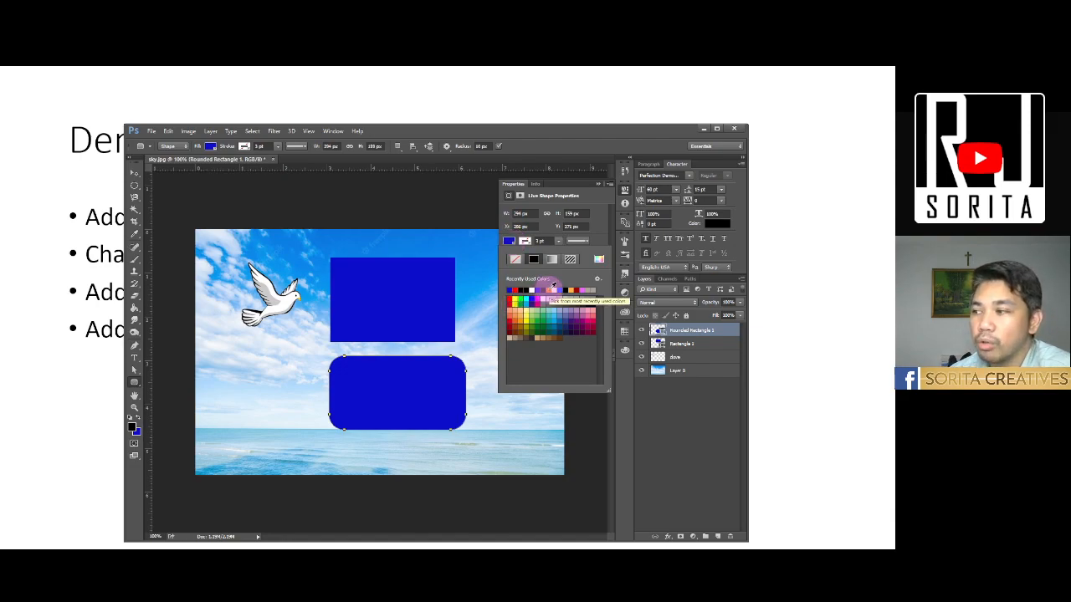
left_click(553, 287)
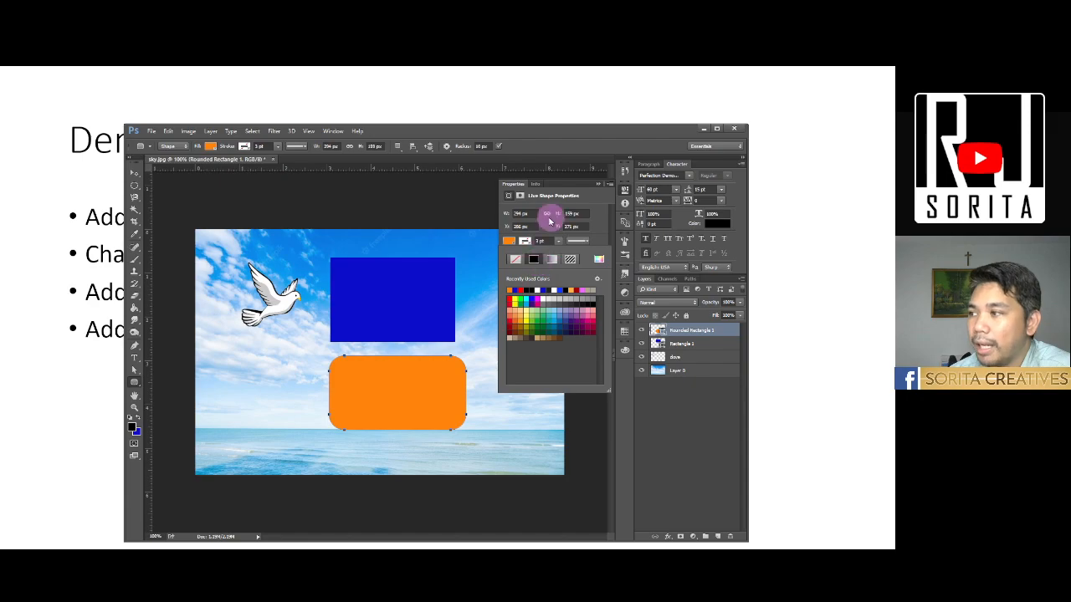
- Draw a five-sided polygon with the Polygon tool below the dove, beside the orange rounded rectangle
left_click_drag(136, 385, 172, 412)
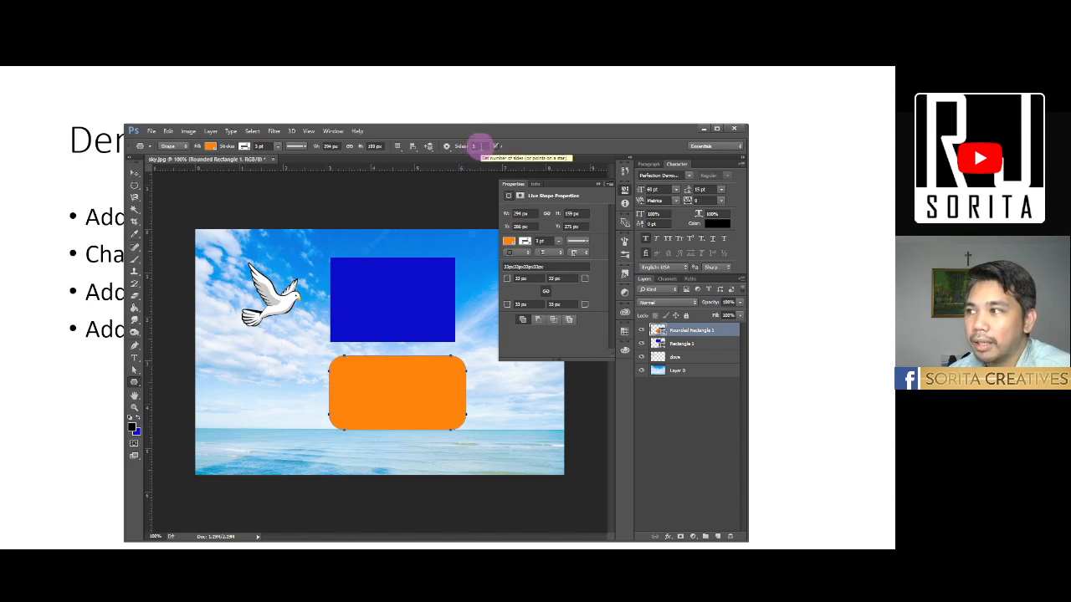
left_click_drag(481, 147, 450, 148)
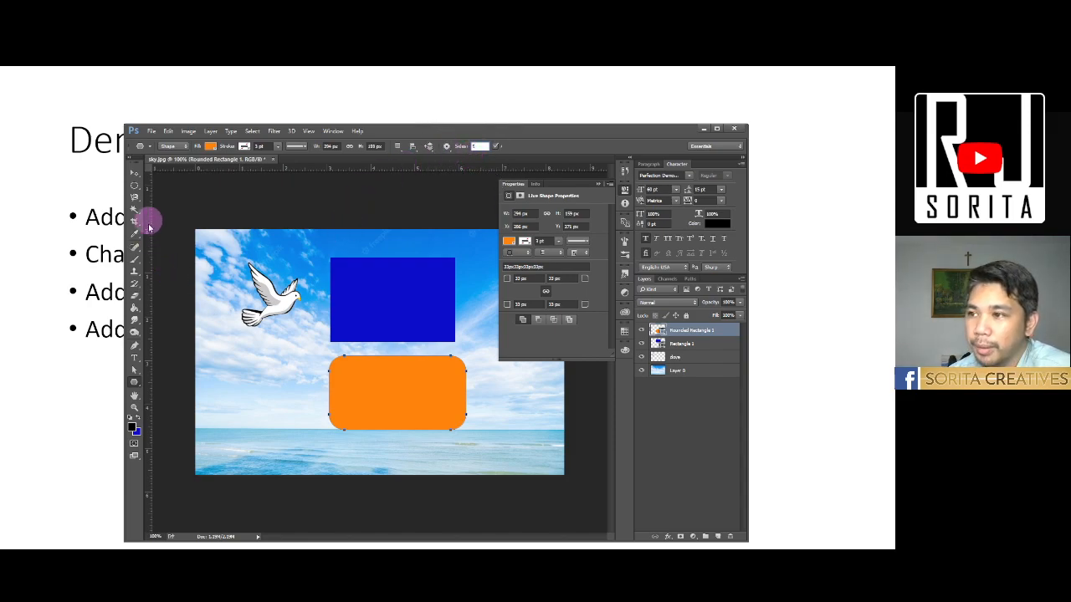
left_click_drag(215, 352, 259, 408)
- Scale the orange pentagon down to about 73% with Free Transform and apply the transformation
left_click(134, 173)
key("ctrl+t")
left_click_drag(307, 347, 282, 382)
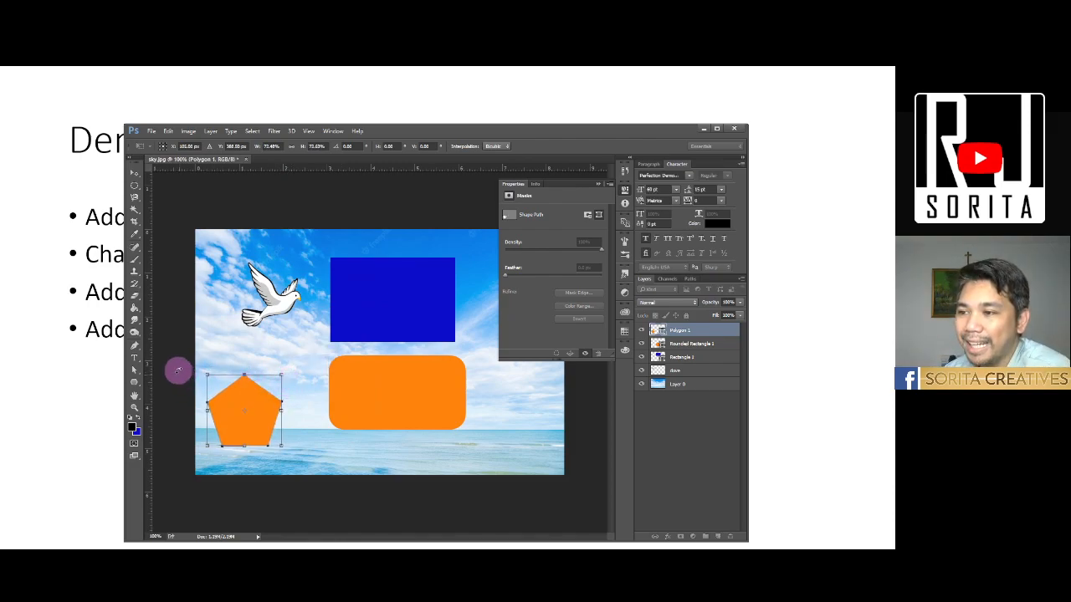
left_click(134, 178)
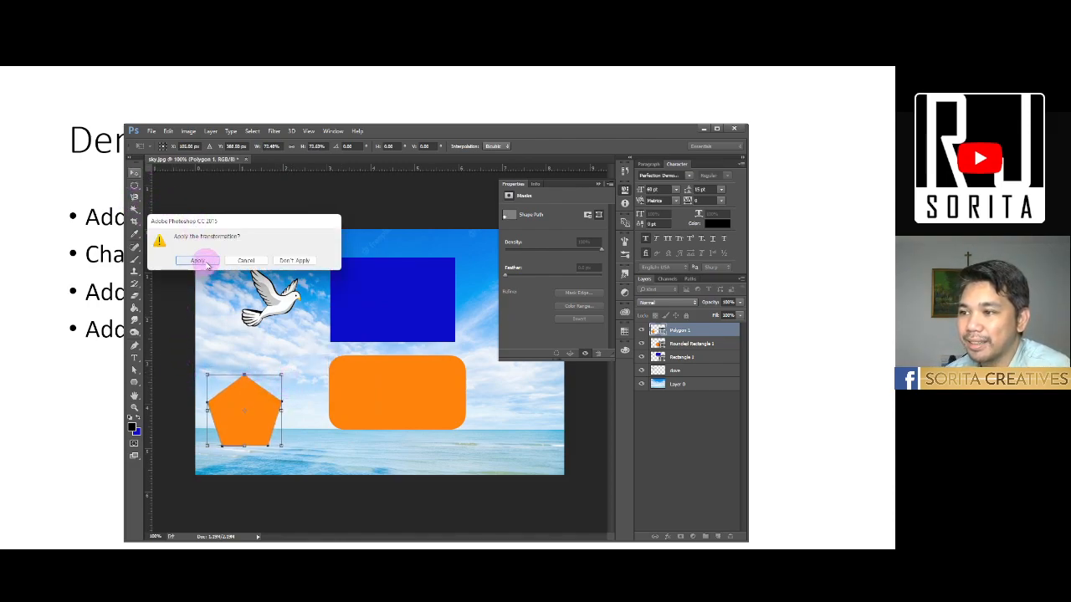
left_click(201, 258)
- Add the text "something" in the sky just above the dove
left_click(134, 357)
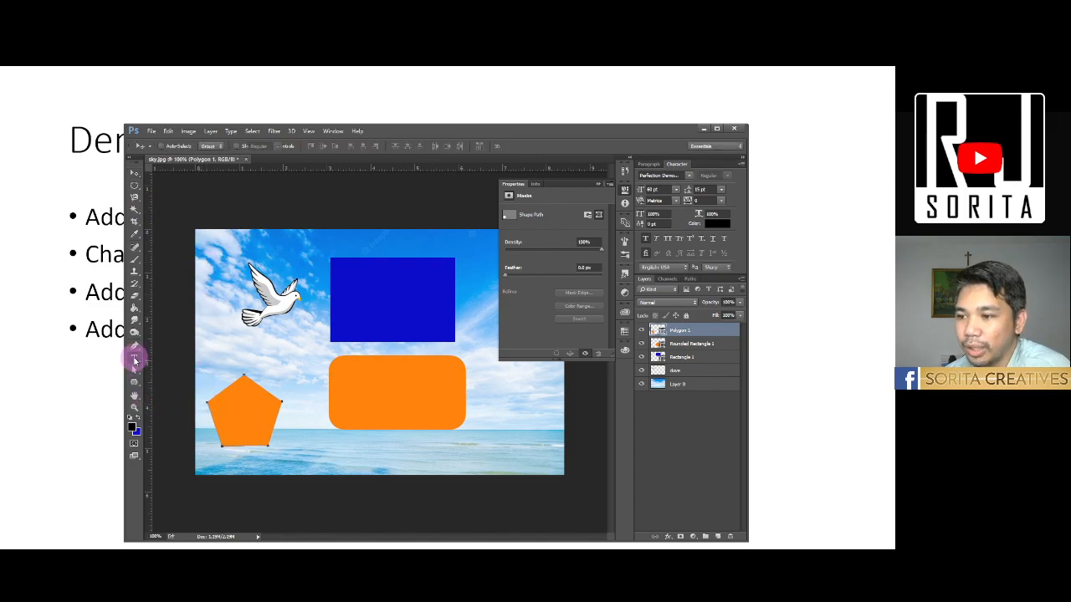
left_click(260, 248)
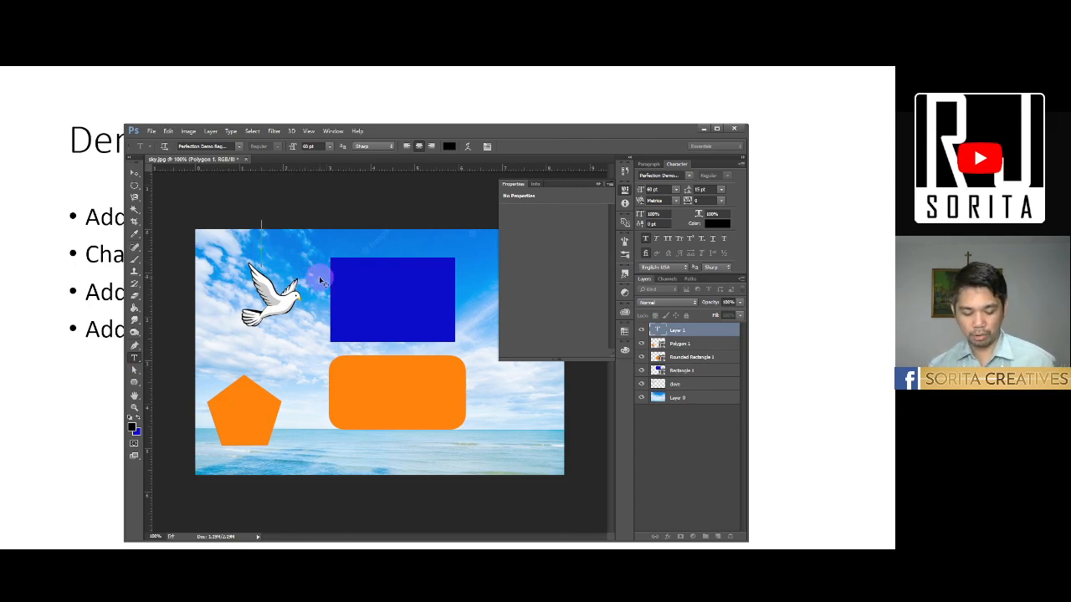
type("something")
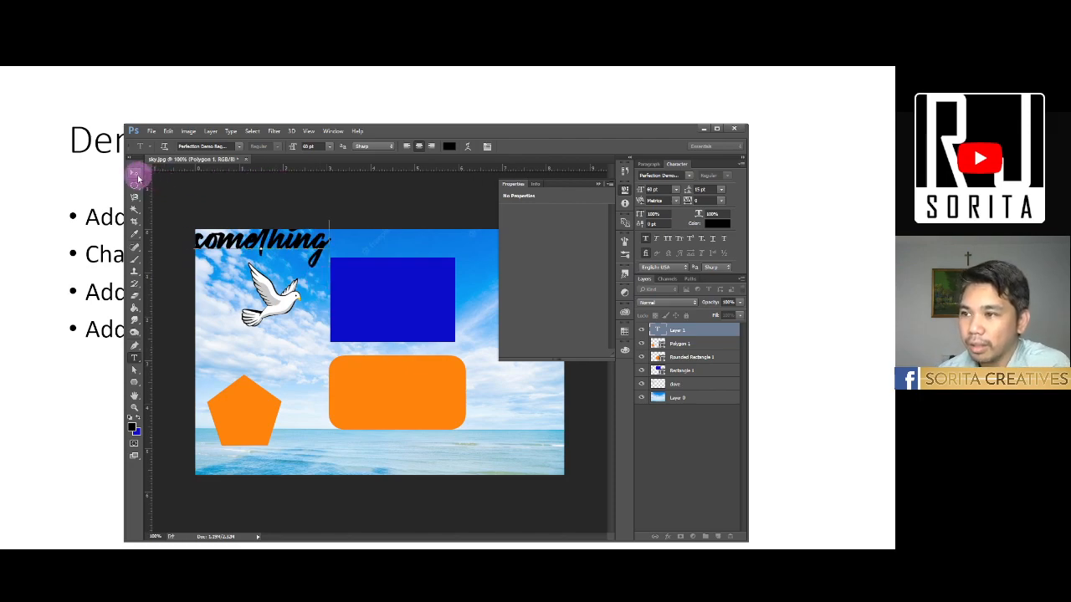
- Move the "something" text onto the middle of the blue rectangle
left_click(138, 178)
left_click_drag(282, 243, 340, 285)
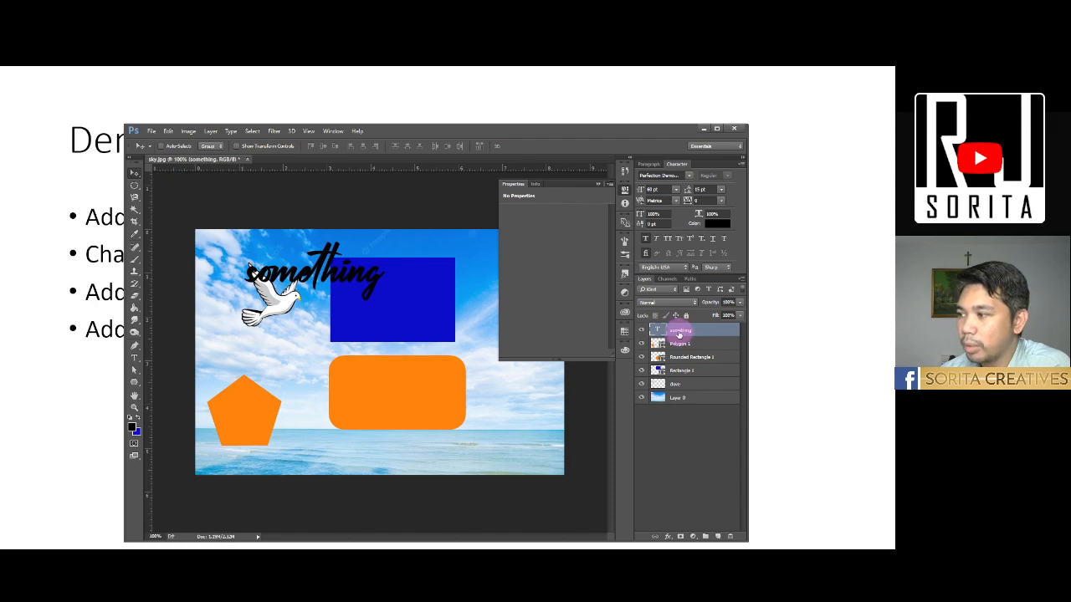
left_click_drag(341, 274, 418, 304)
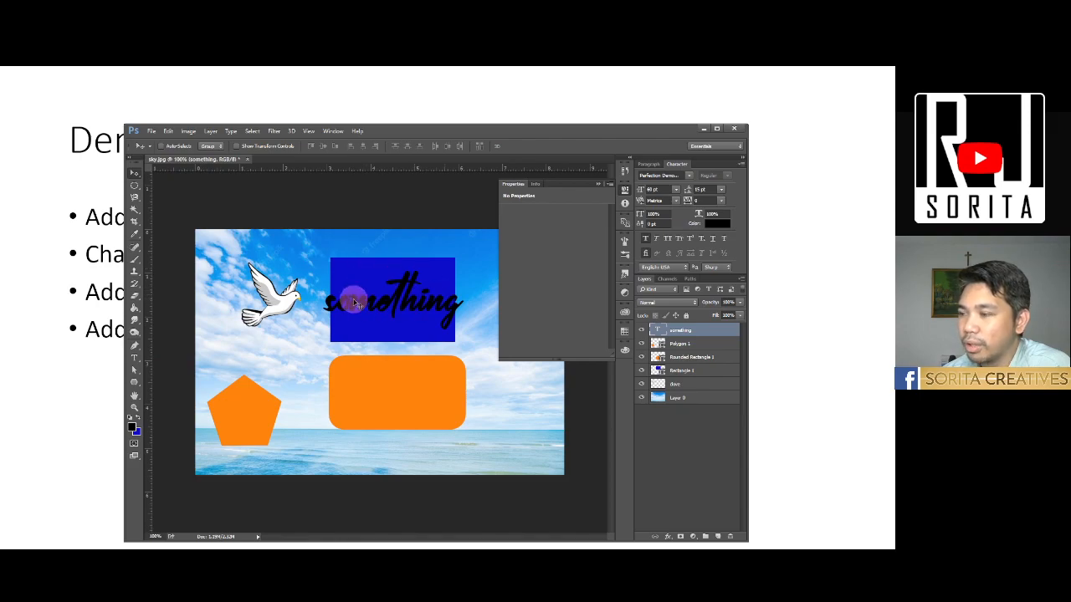
- Change the font of the "something" text to Onyx Regular and set its size to 30 pt
left_click(133, 360)
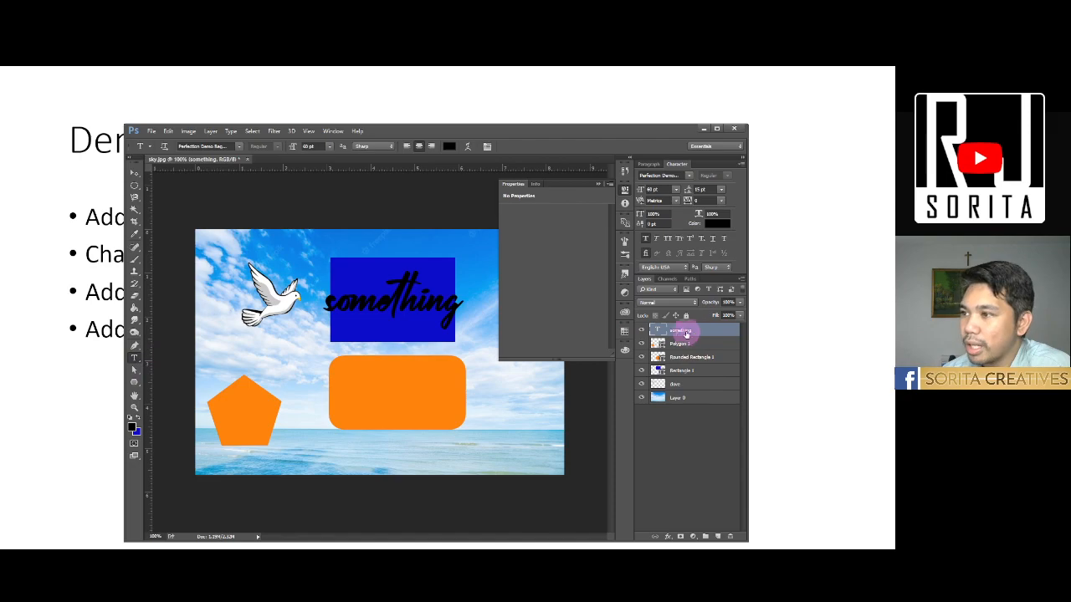
left_click(238, 147)
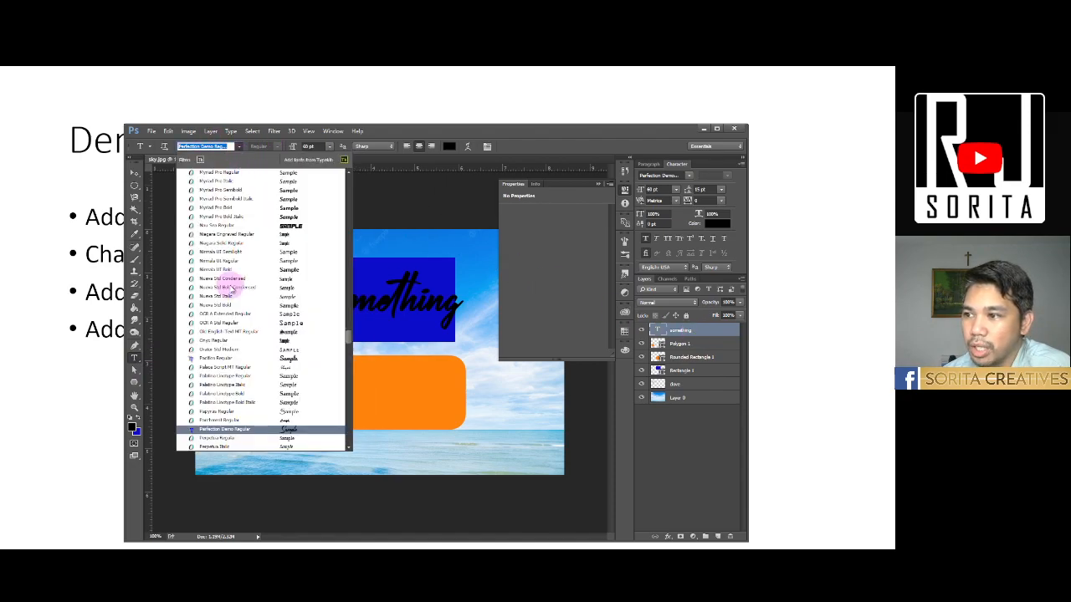
left_click(230, 340)
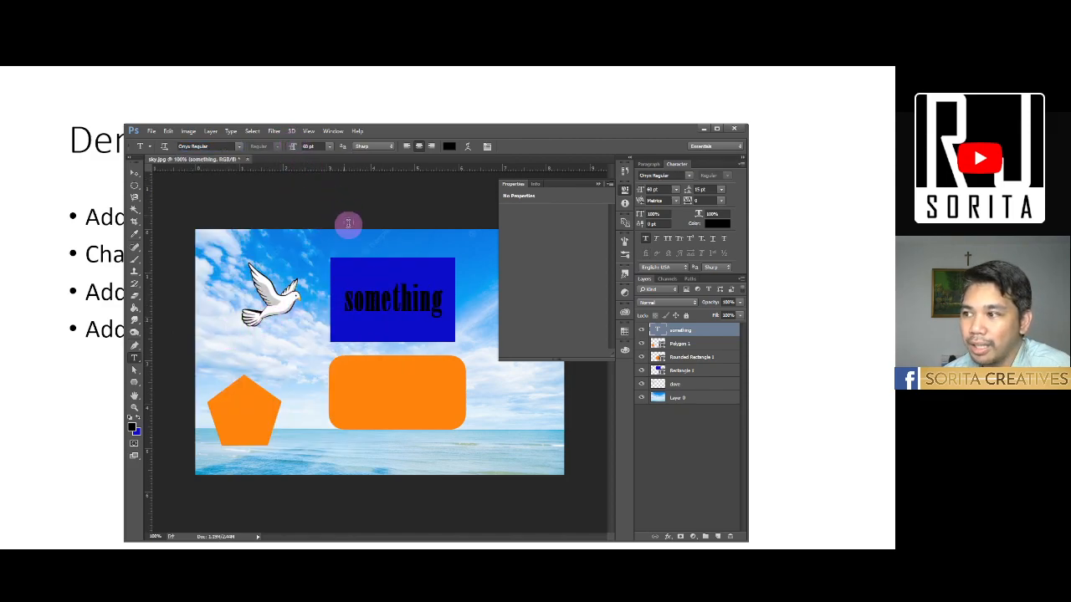
left_click(328, 147)
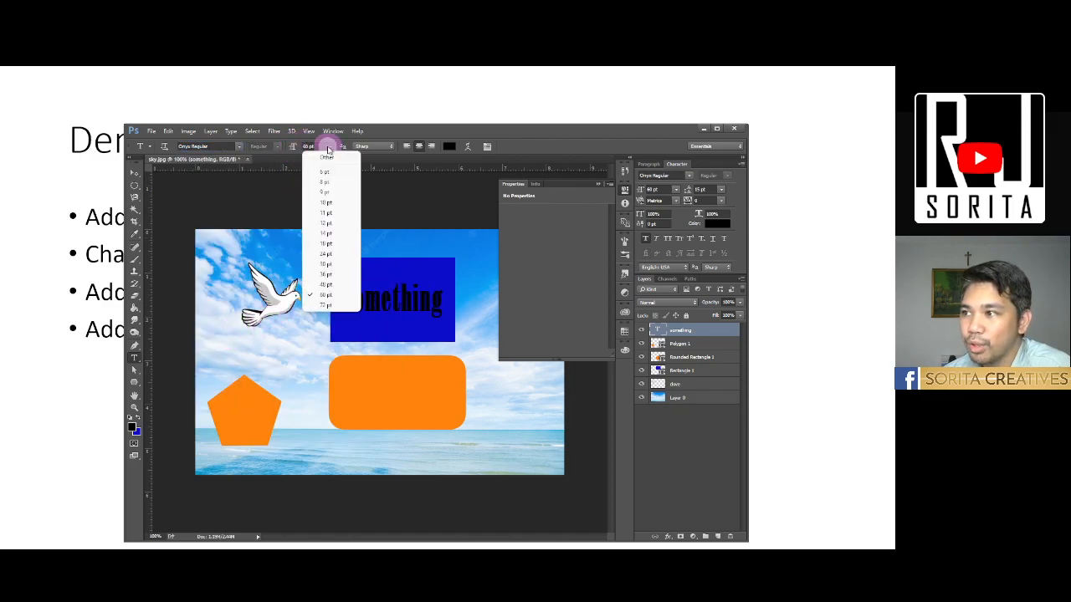
left_click(324, 264)
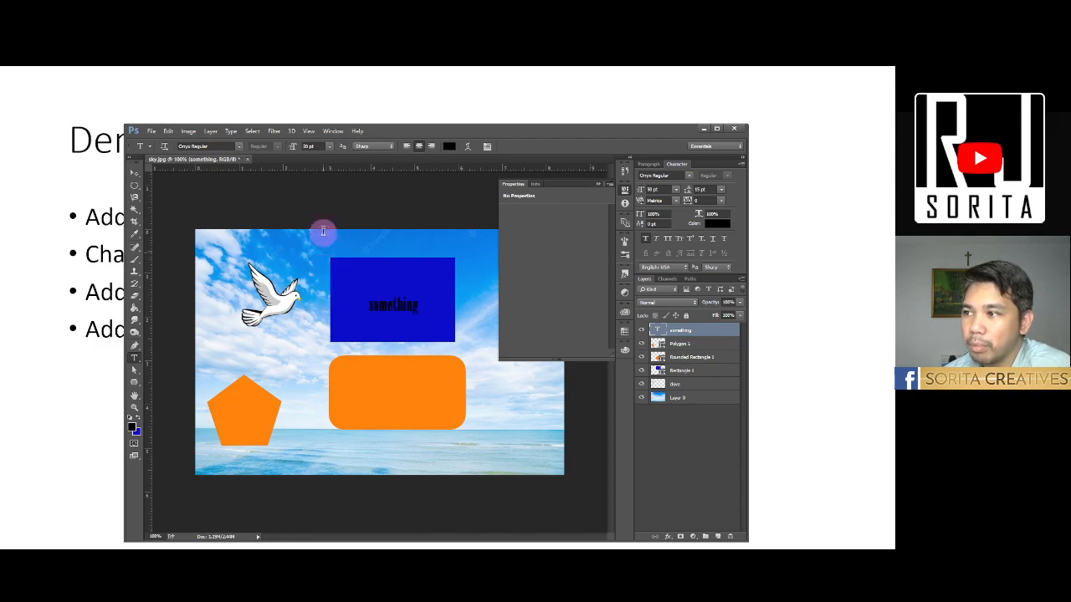
- Set the text size to 50 pt and fine-tune it up to about 58 pt
left_click(307, 146)
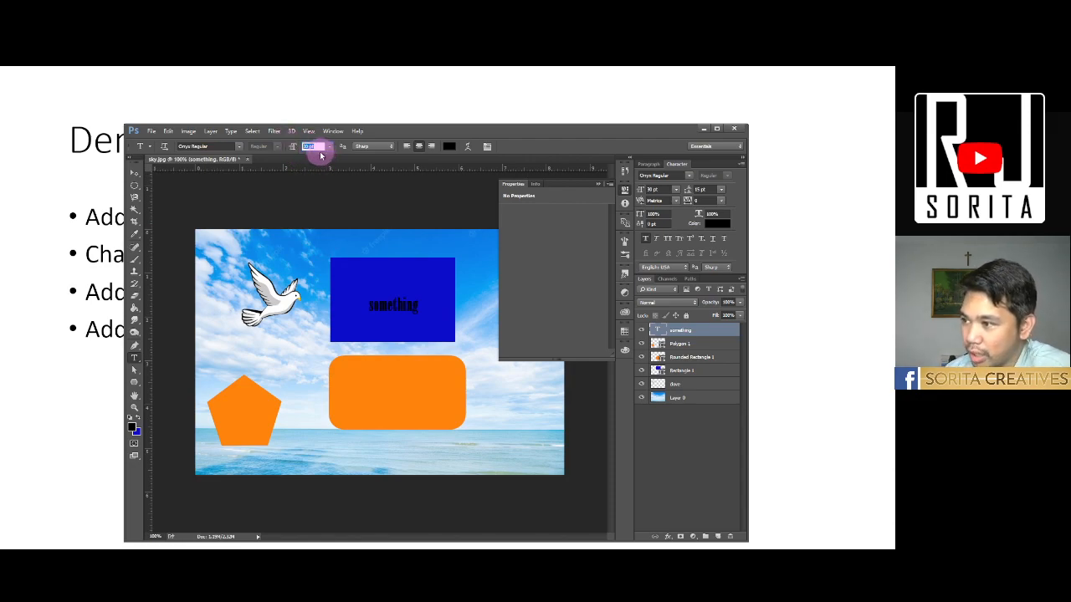
type("50")
key("Return")
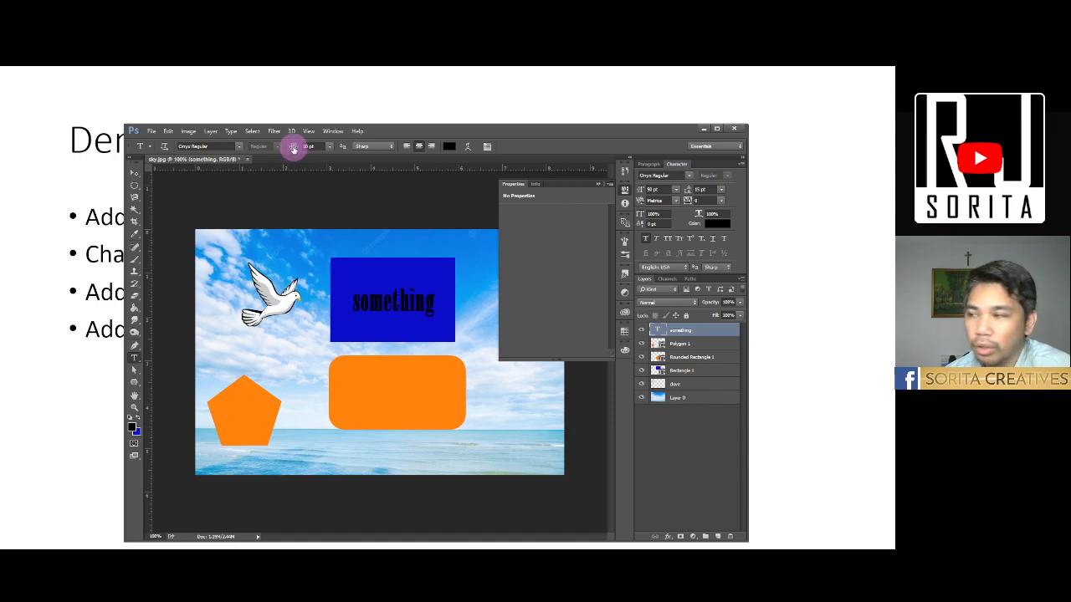
mouse_move(292, 149)
left_mouse_down()
mouse_move(304, 147)
mouse_move(284, 144)
mouse_move(297, 149)
left_mouse_up()
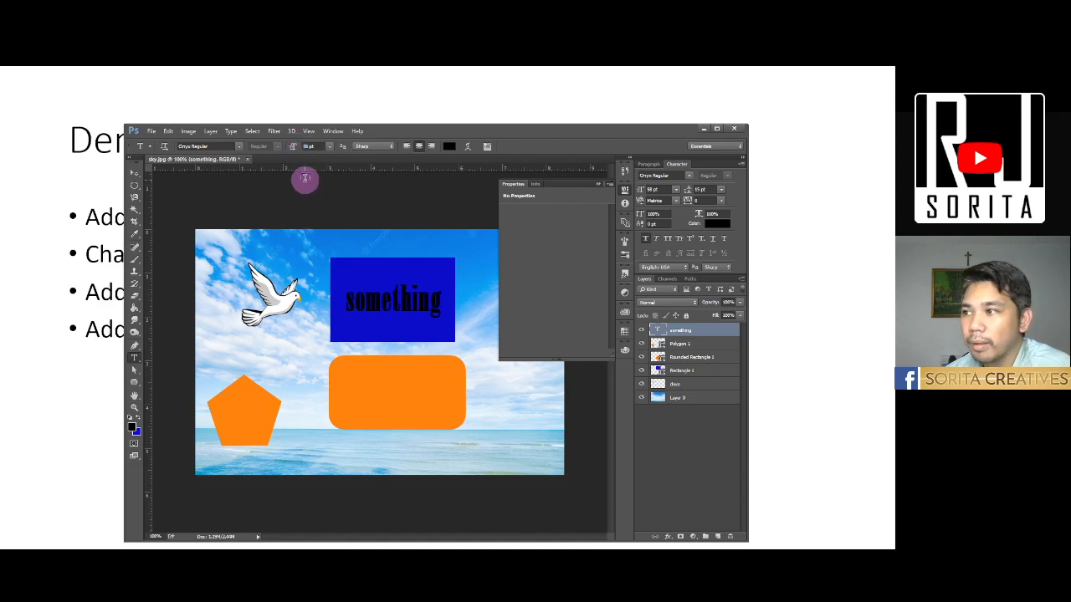
- Try left and right alignment on the "something" text and return it to centered
left_click(406, 146)
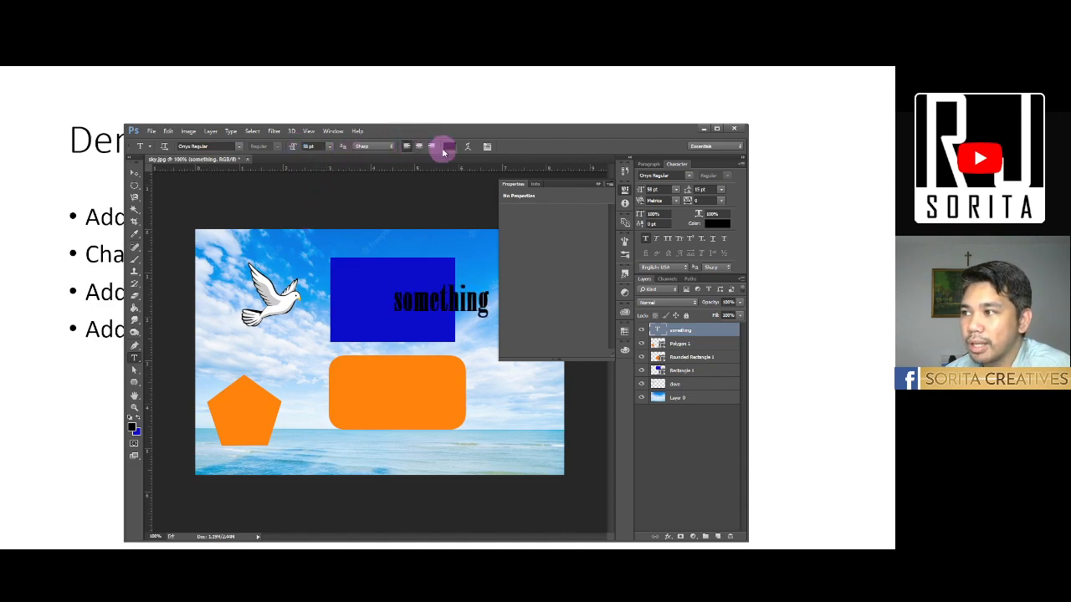
left_click(430, 147)
left_click(418, 146)
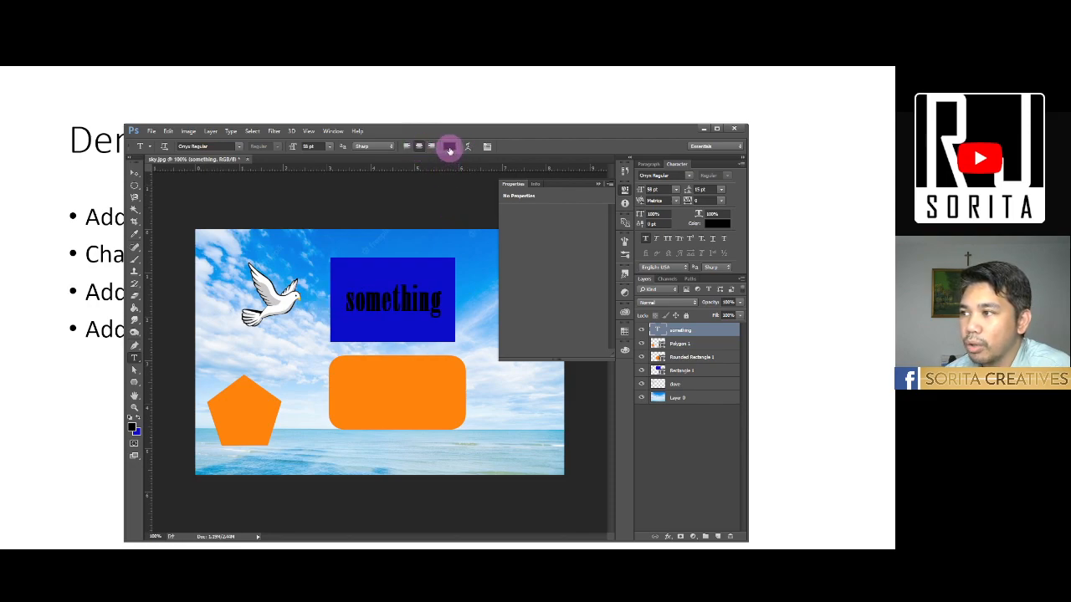
- Set the color of the "something" text to bright green (00ff48)
left_click(450, 147)
left_click_drag(378, 245, 394, 338)
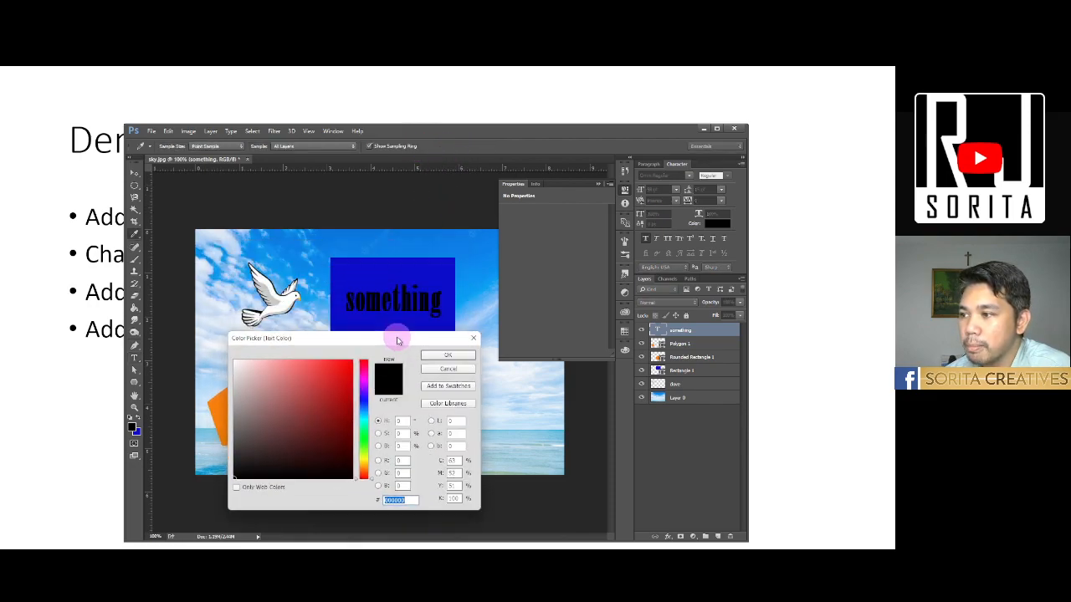
left_click(337, 450)
left_click(364, 434)
left_click_drag(351, 440, 435, 342)
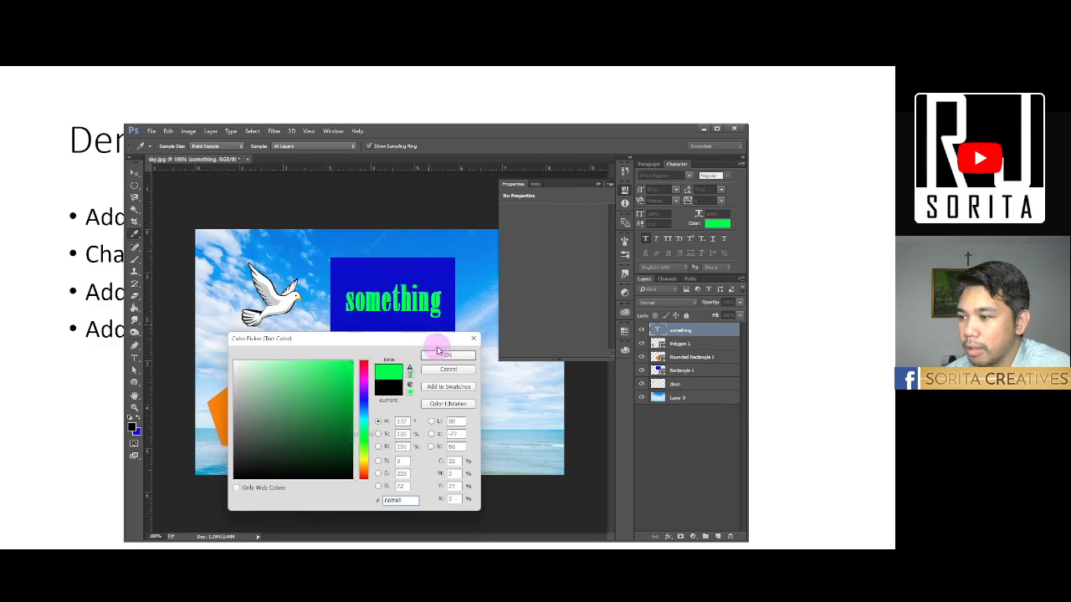
left_click(442, 356)
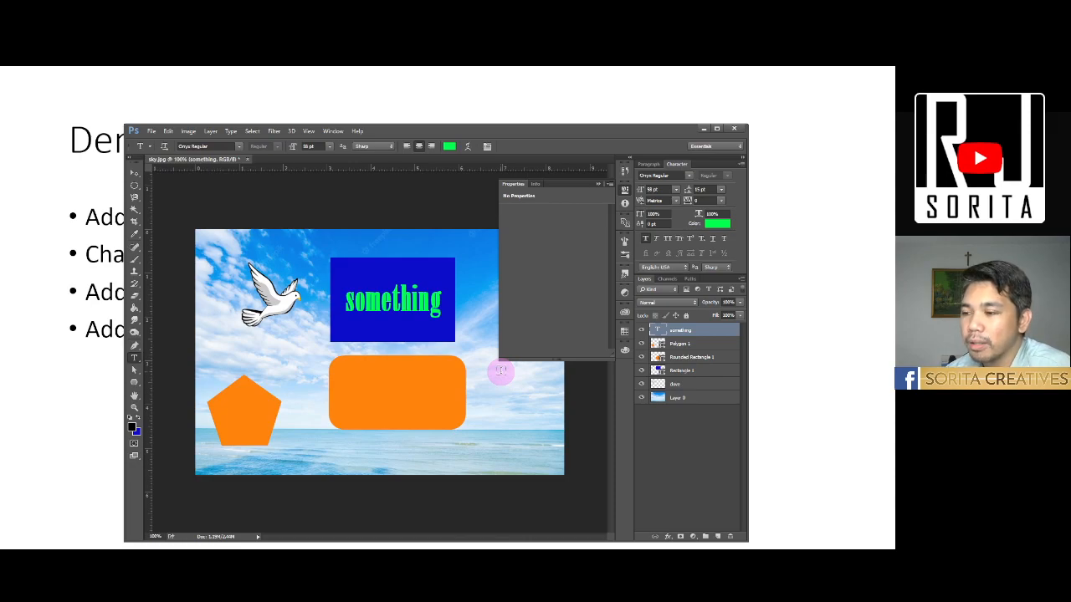
- Collapse the object properties and move the "something" text layer beneath the dove layer, directly above Layer 0
left_click(597, 184)
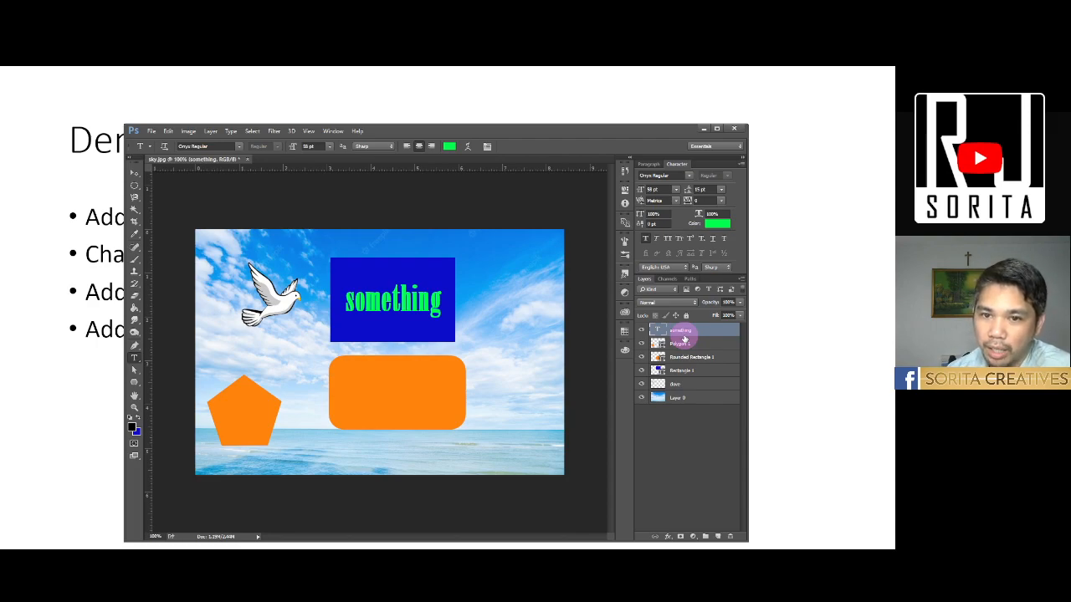
left_click_drag(685, 336, 718, 538)
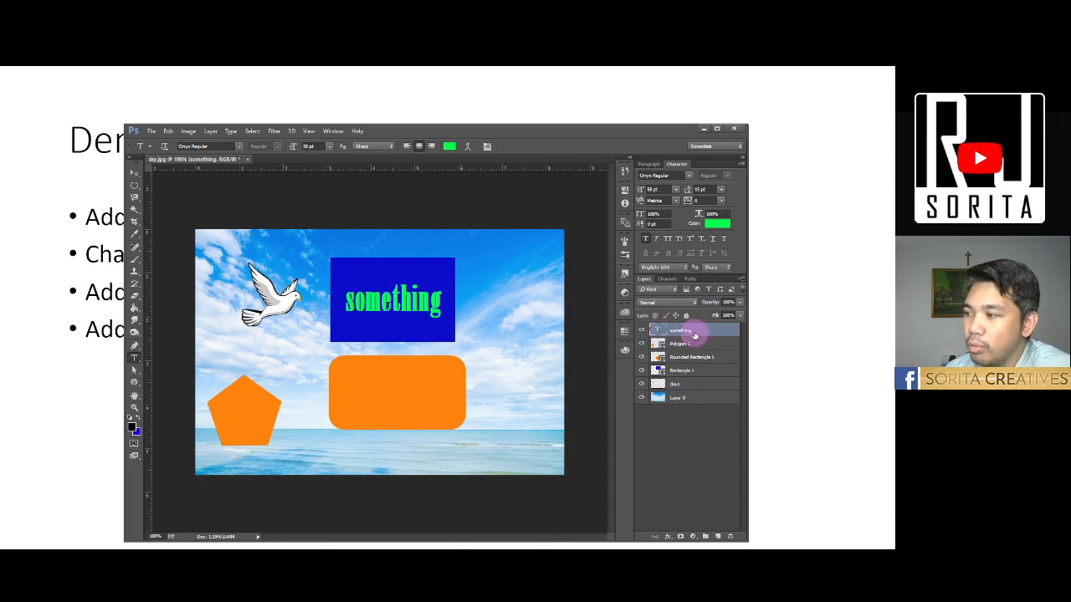
left_click_drag(699, 333, 693, 389)
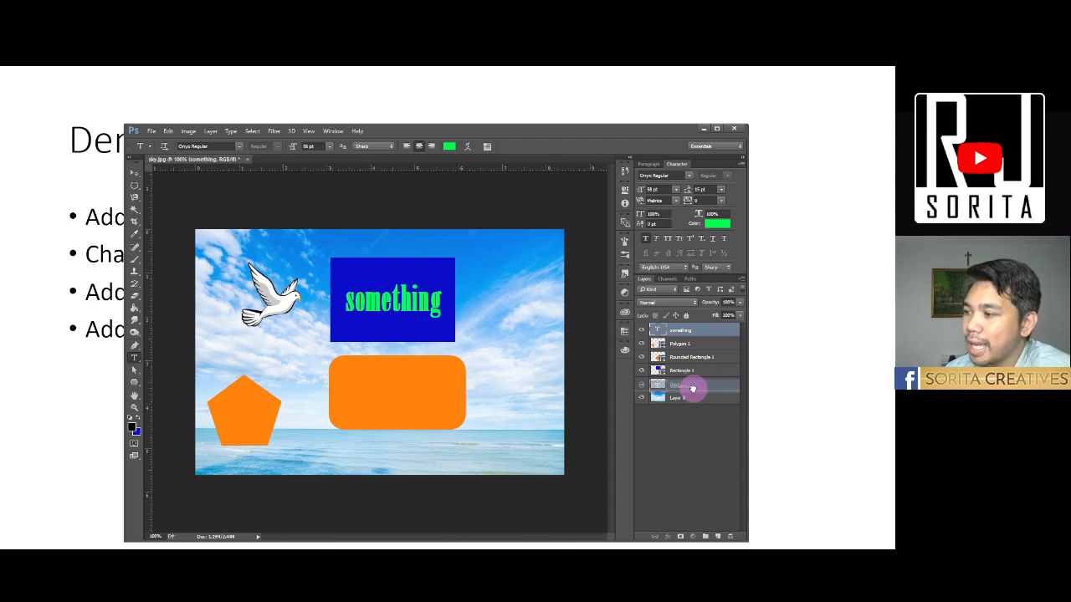
left_click_drag(692, 389, 693, 389)
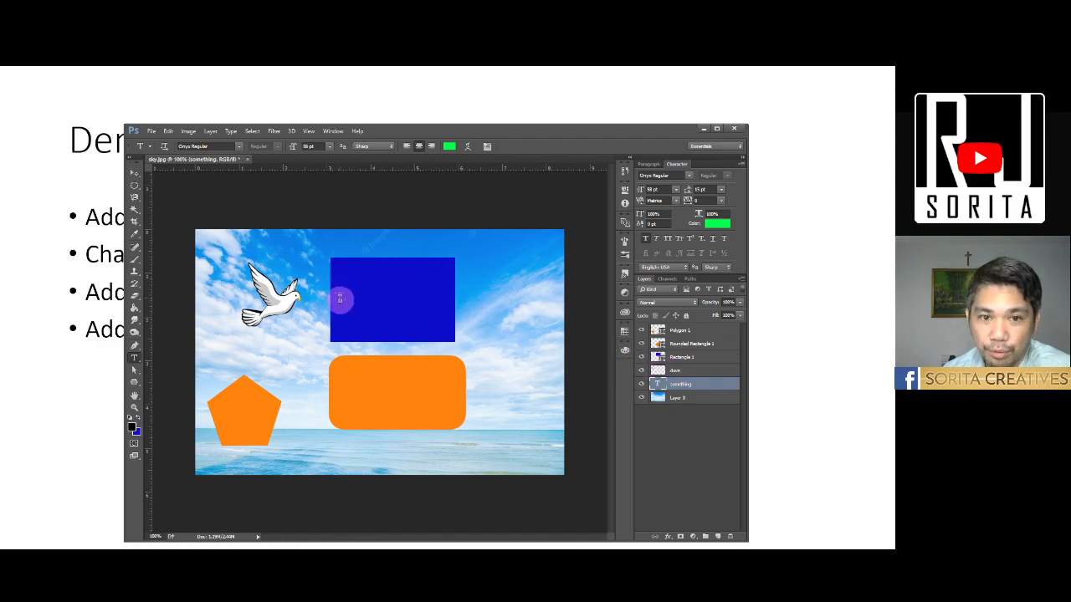
left_click(134, 174)
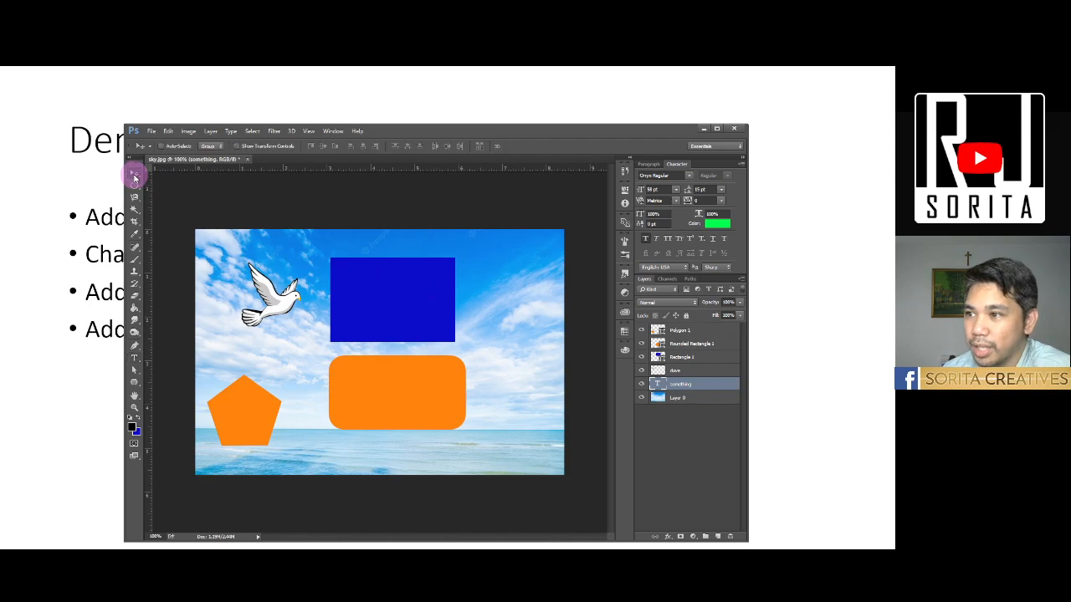
- Move the blue rectangle right to partly uncover the "something" text, and place the text layer directly above the Rectangle 1 layer
right_click(376, 299)
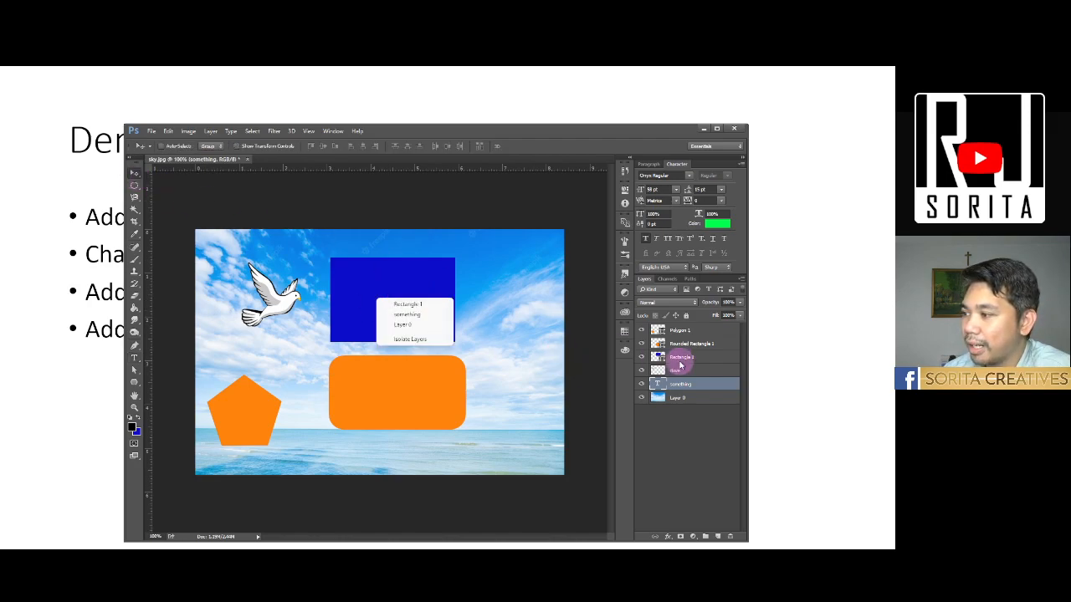
left_click(399, 306)
right_click(385, 287)
left_click(401, 306)
left_click_drag(369, 293, 448, 295)
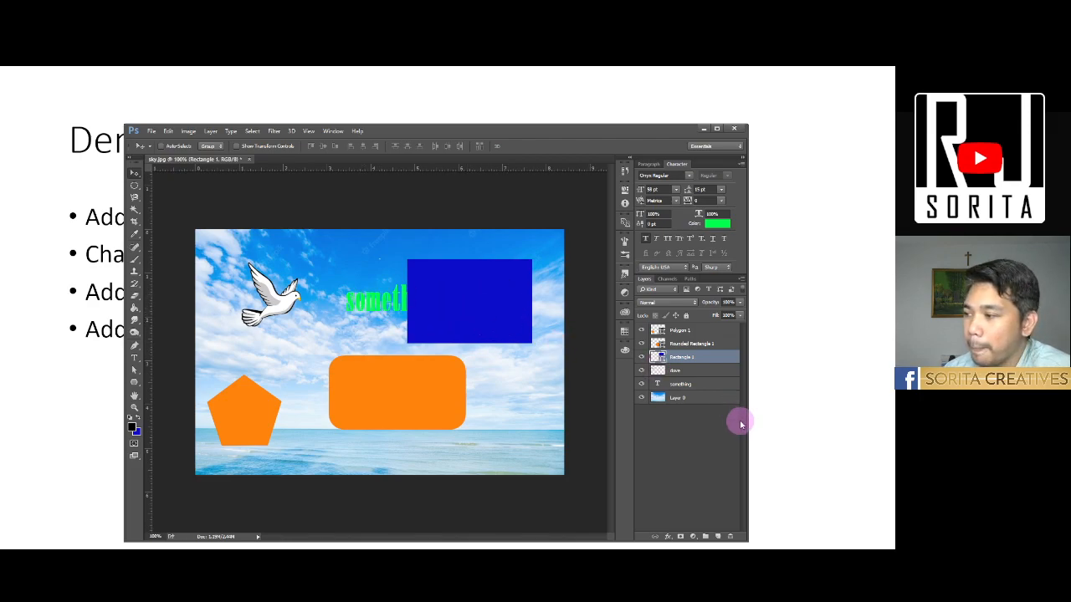
left_click(694, 388)
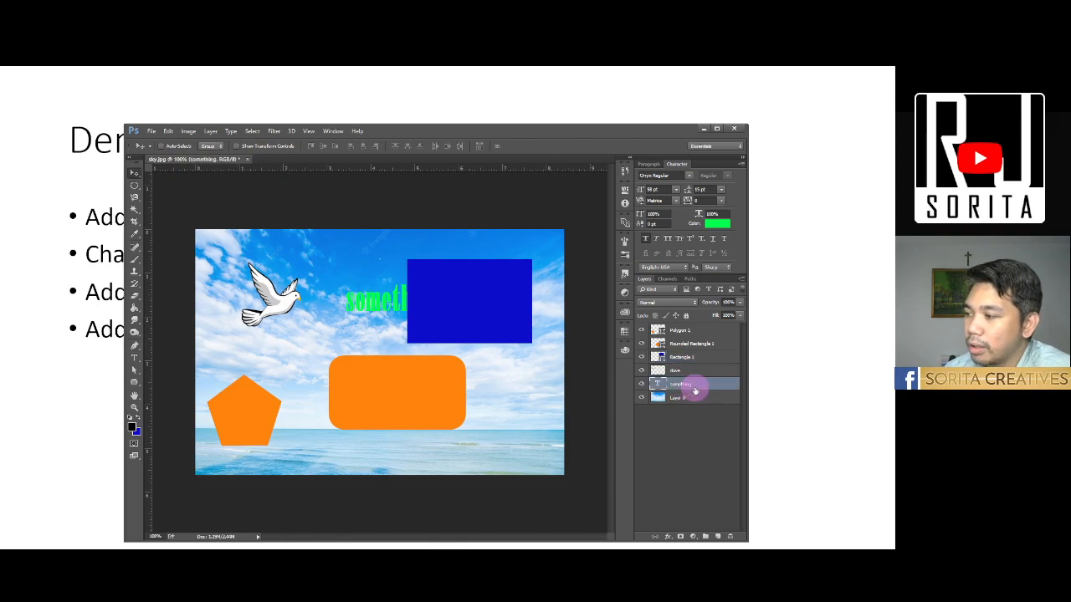
left_click_drag(702, 387, 695, 358)
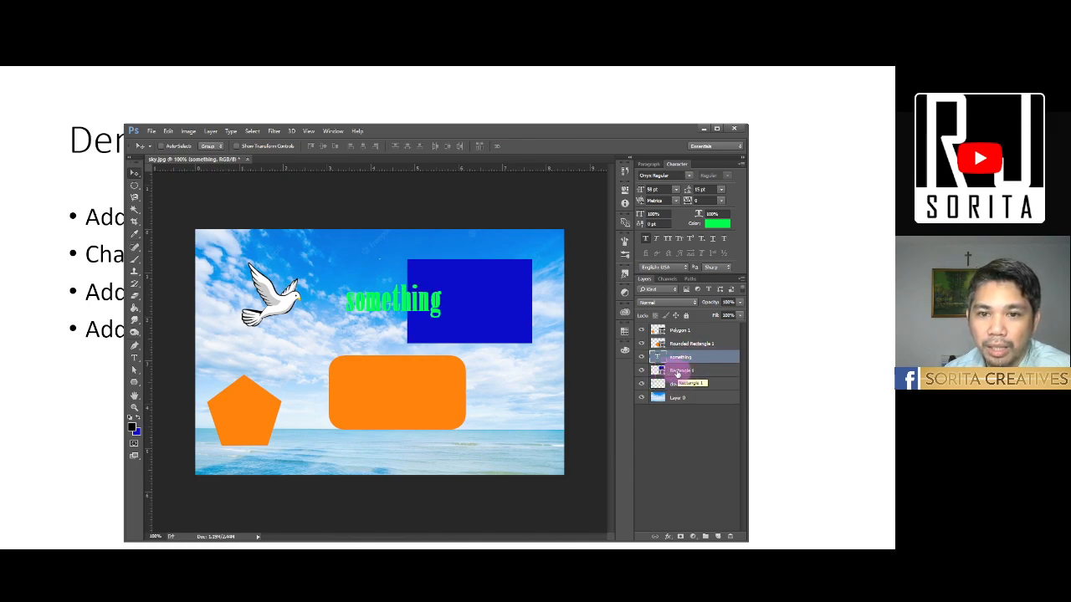
- Free-transform the blue rectangle into a long, thin banner extending past both ends of the "something" text, and center it behind the text
right_click(483, 289)
left_click(511, 305)
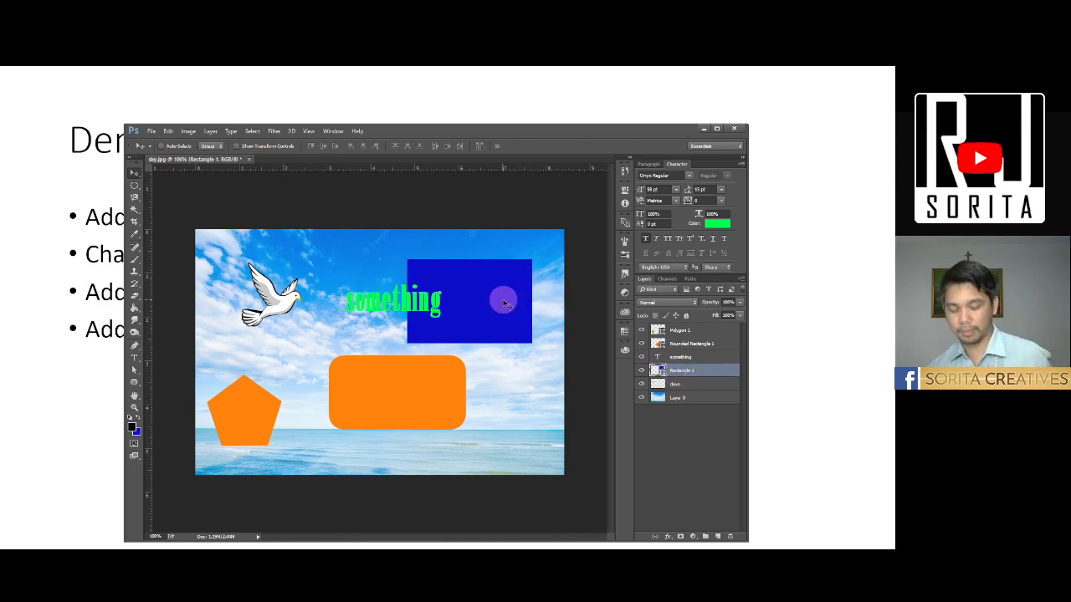
key("ctrl+t")
left_click_drag(471, 263, 470, 285)
left_click_drag(471, 343, 471, 319)
left_click_drag(407, 303, 331, 302)
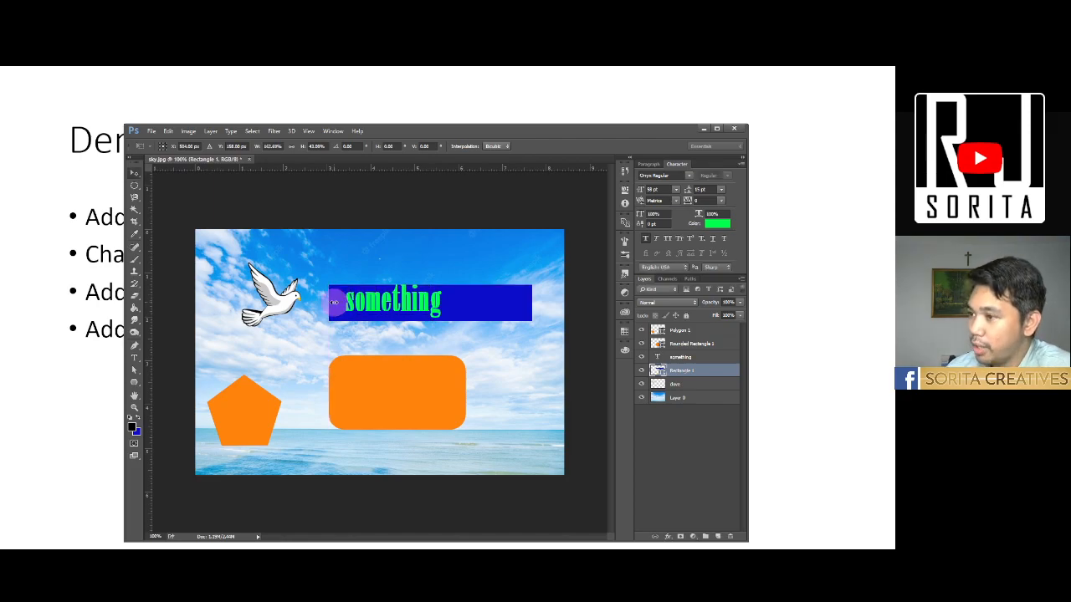
key("Return")
mouse_move(482, 311)
left_mouse_down()
mouse_move(461, 306)
mouse_move(480, 312)
left_mouse_up()
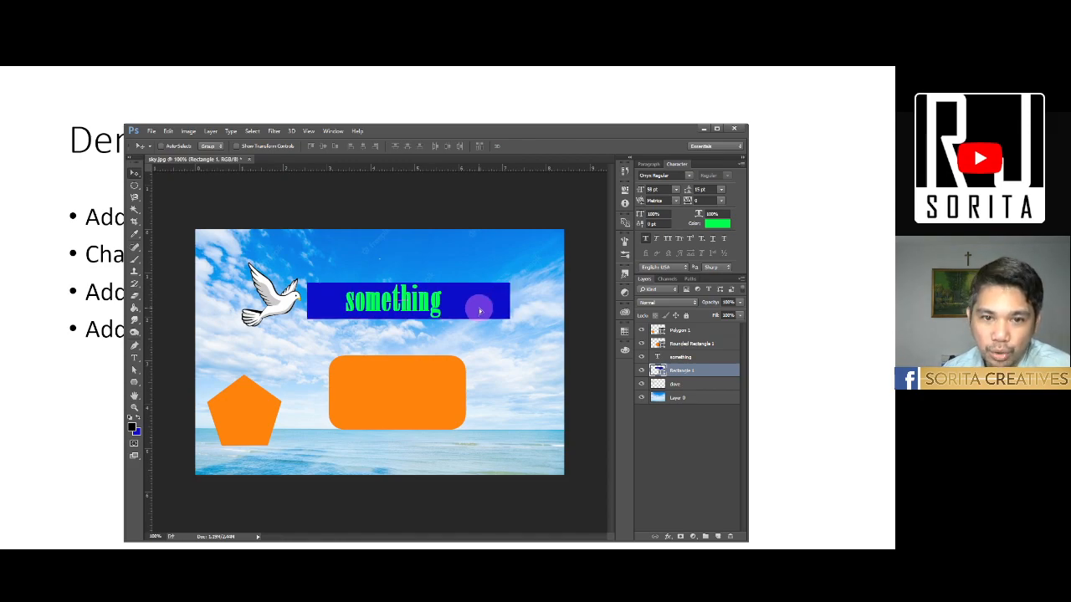